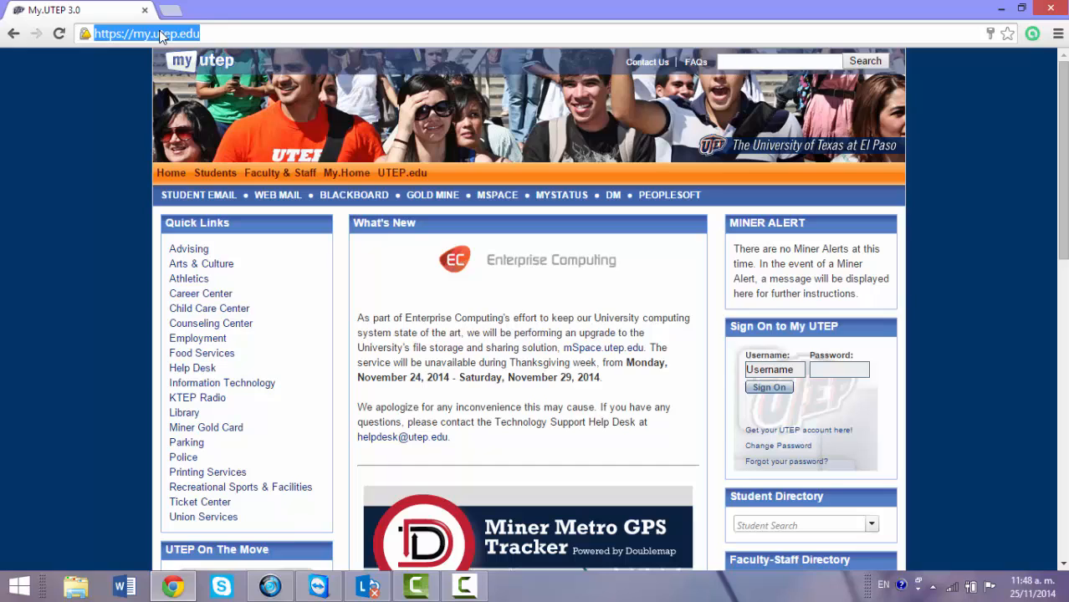
Go to my.apps.utep.edu and log on with the prefilled account credentials.
type("my")
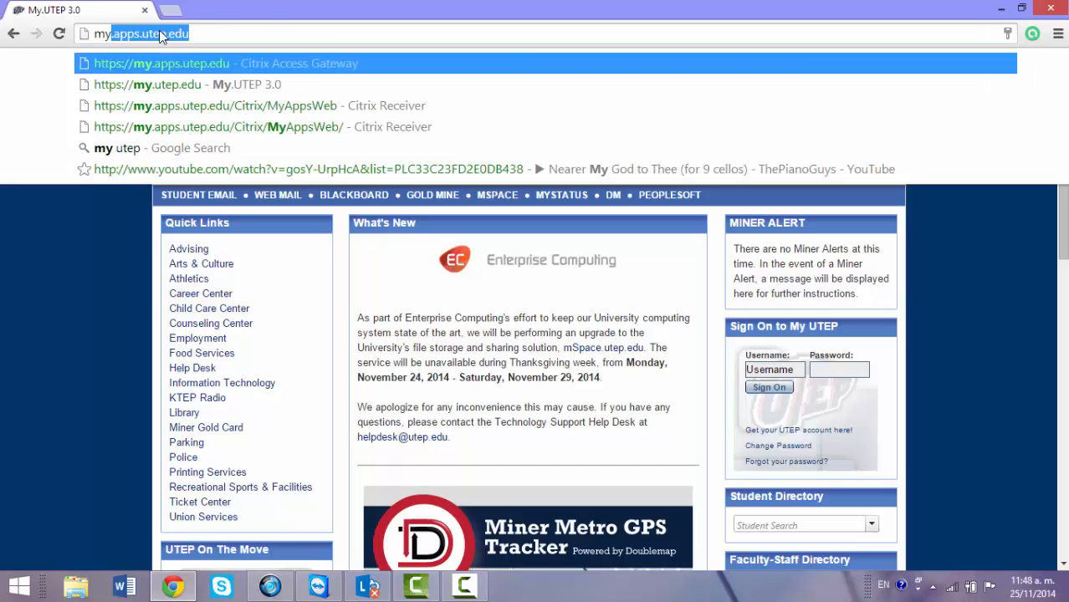
key("Return")
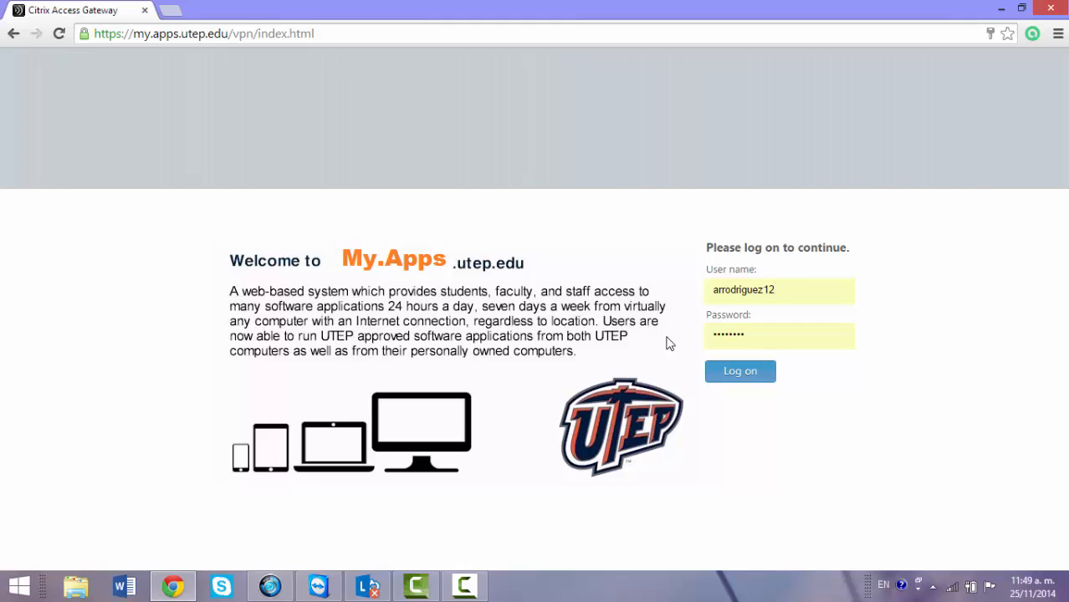
left_click(726, 378)
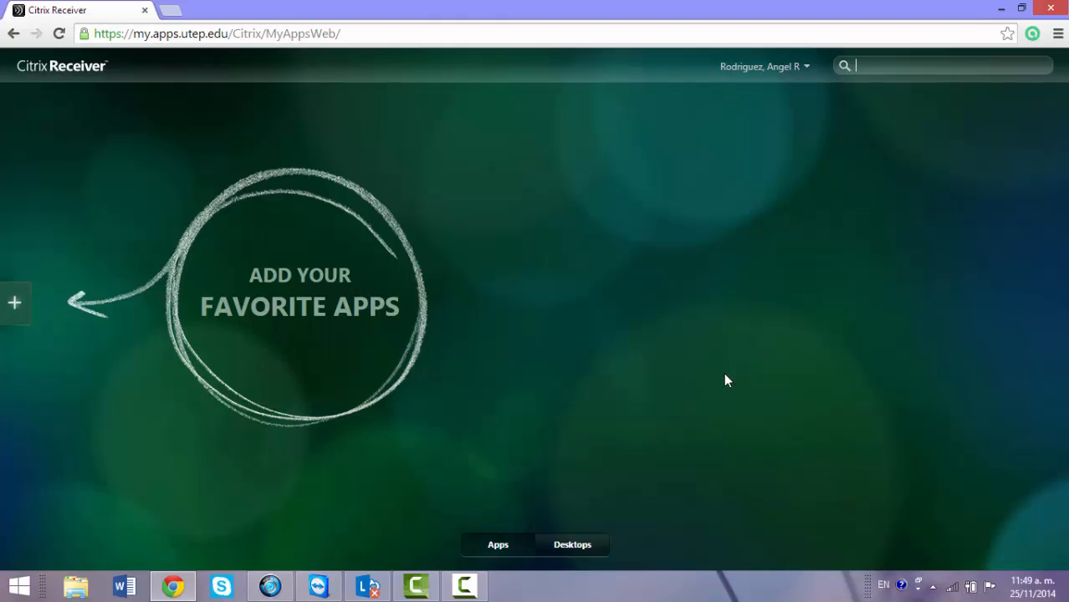
Add Matlab 2014a from the list of all apps to the favorites and launch it.
left_click(15, 303)
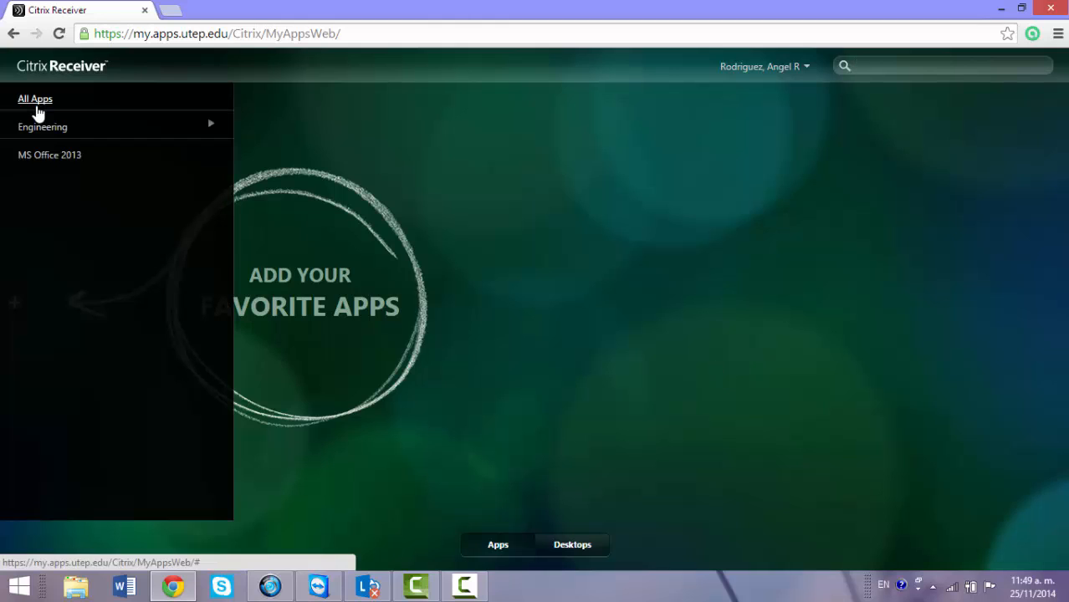
left_click(37, 109)
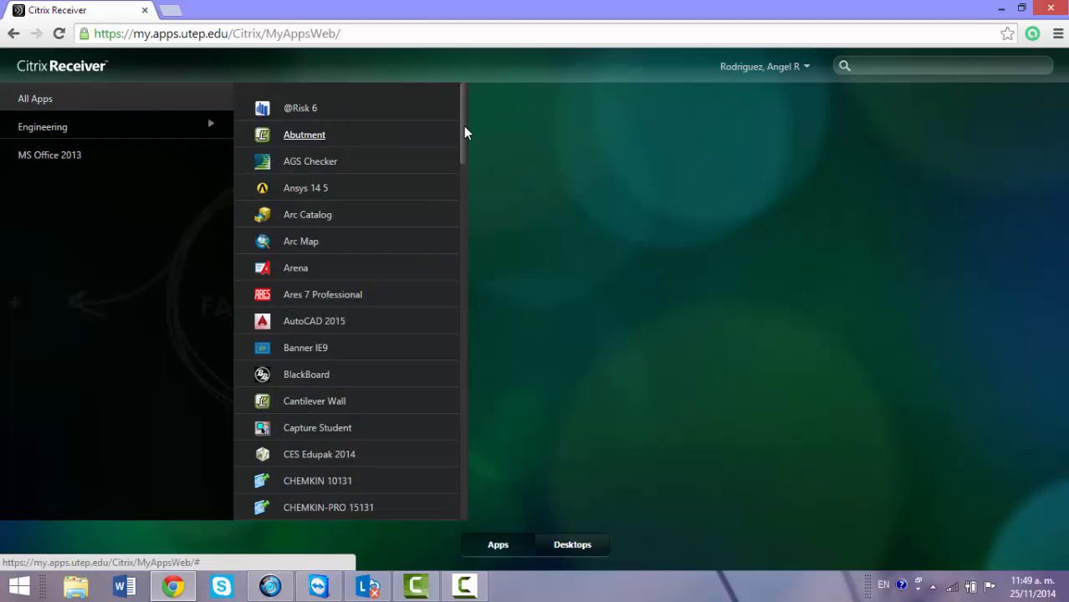
left_click_drag(464, 134, 463, 315)
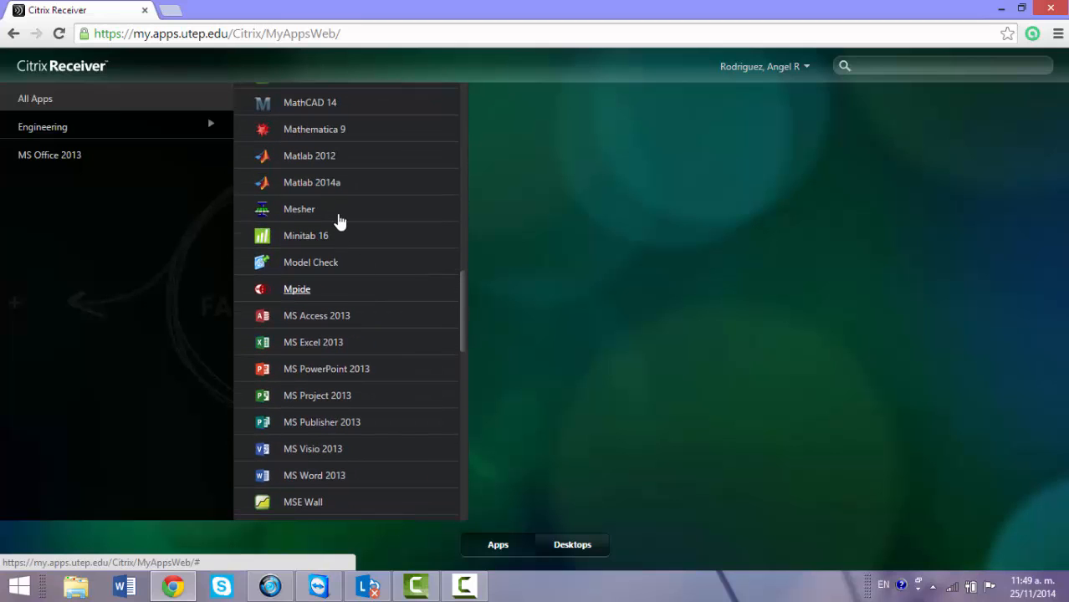
left_click(325, 192)
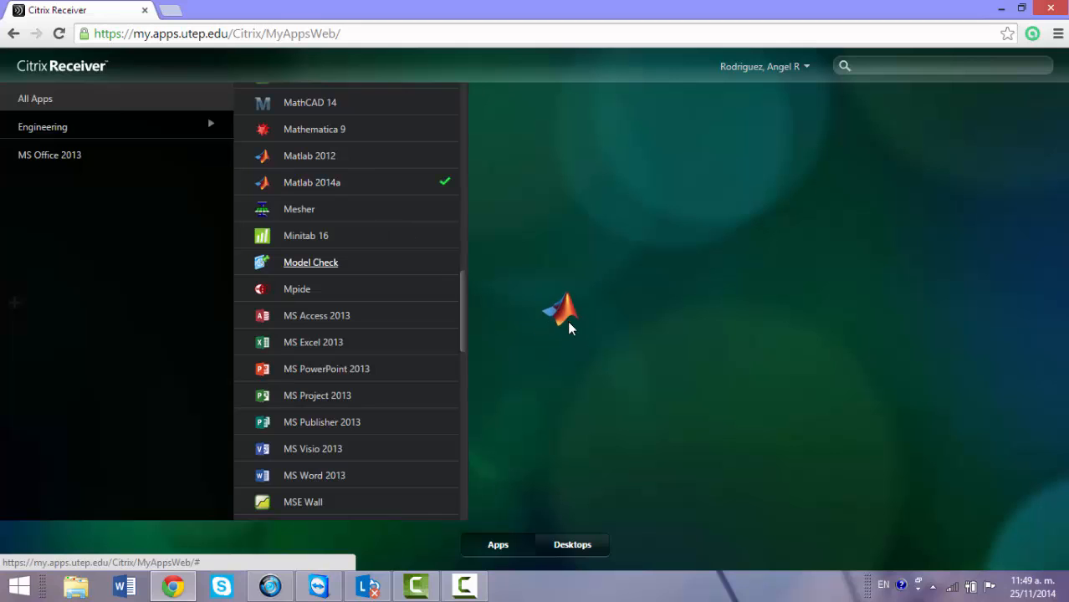
left_click(567, 306)
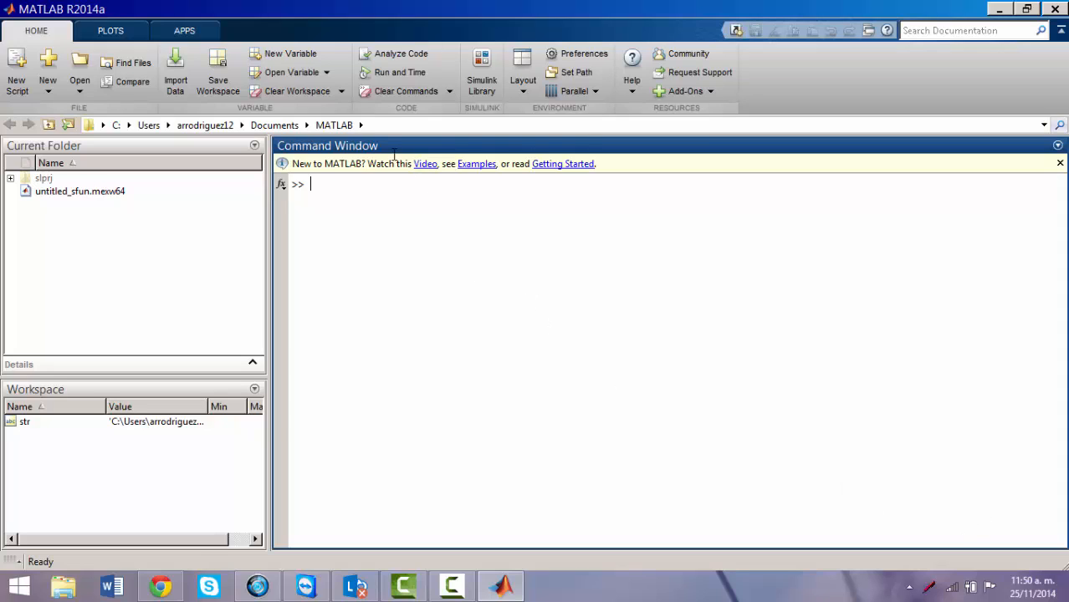
Create a new Simulink model and open the Simulink Library Browser for it.
left_click(48, 94)
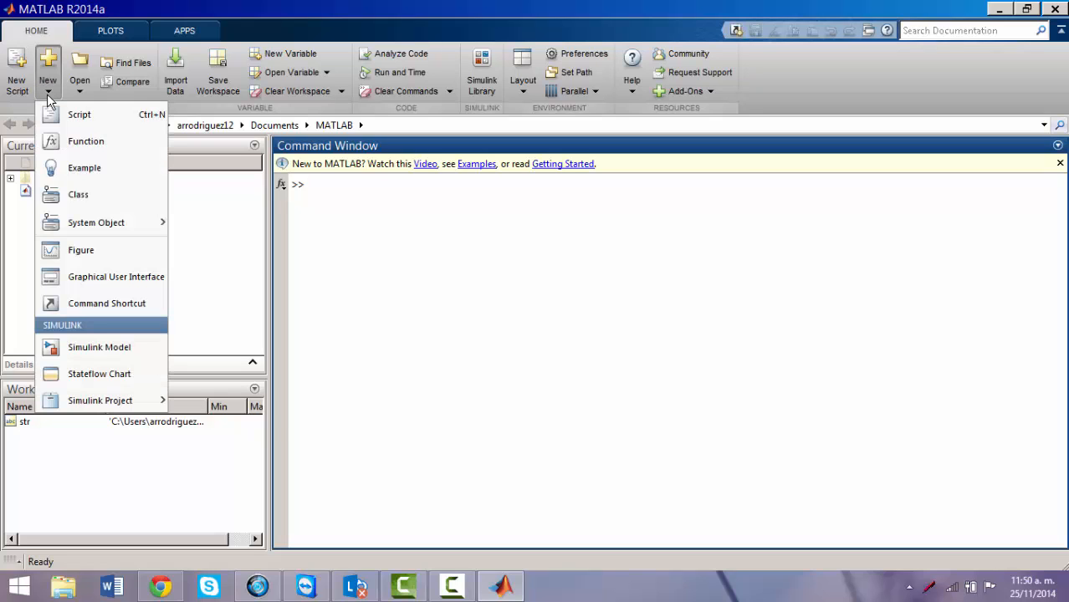
left_click(80, 349)
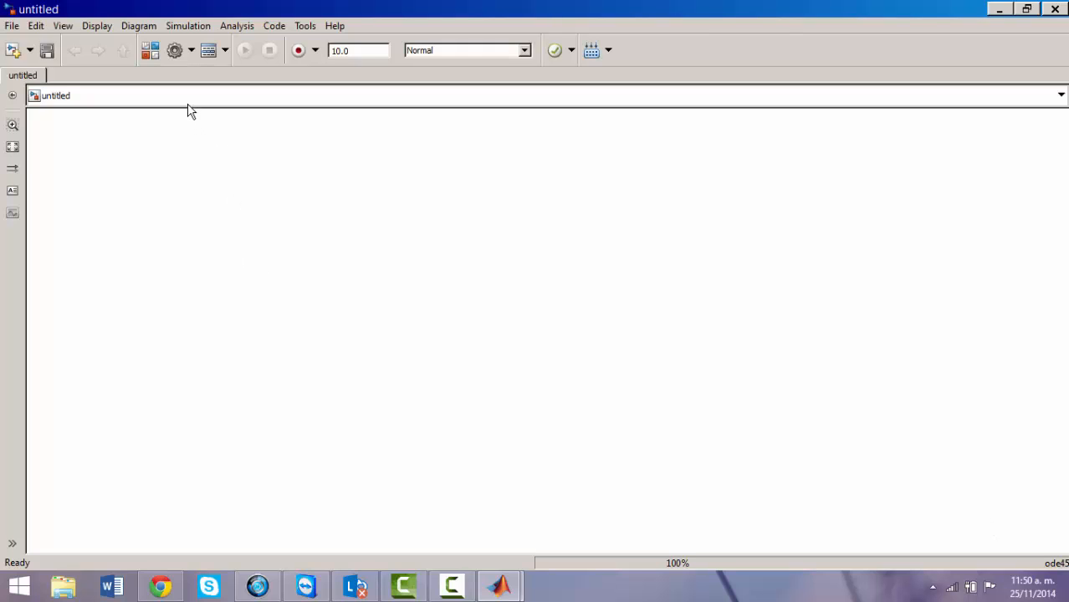
left_click(143, 51)
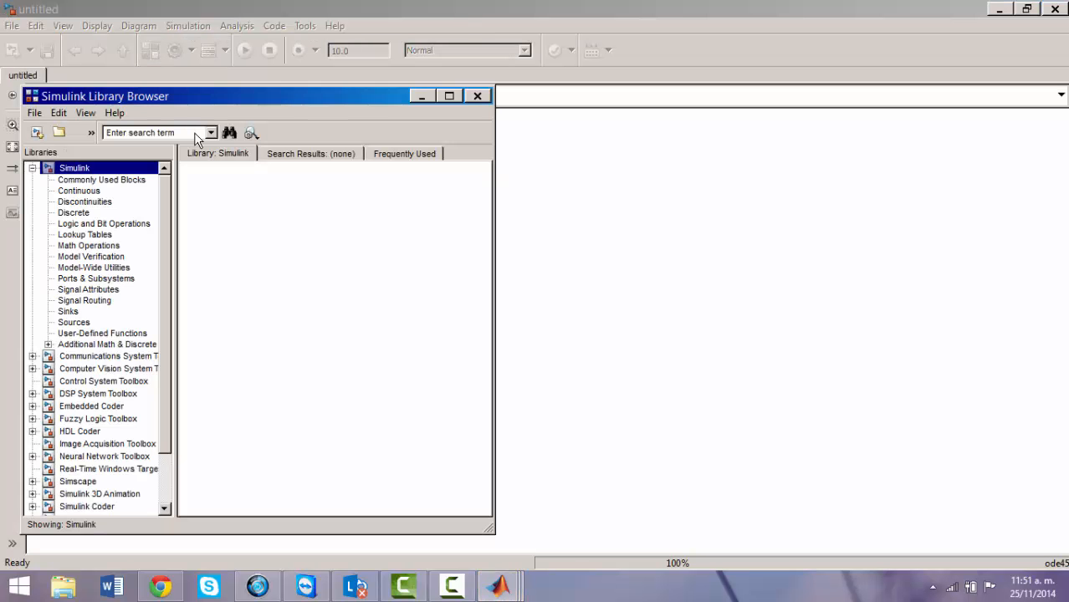
Add a Chart block from the Stateflow library to the empty model.
scroll(114, 469, "down", 2)
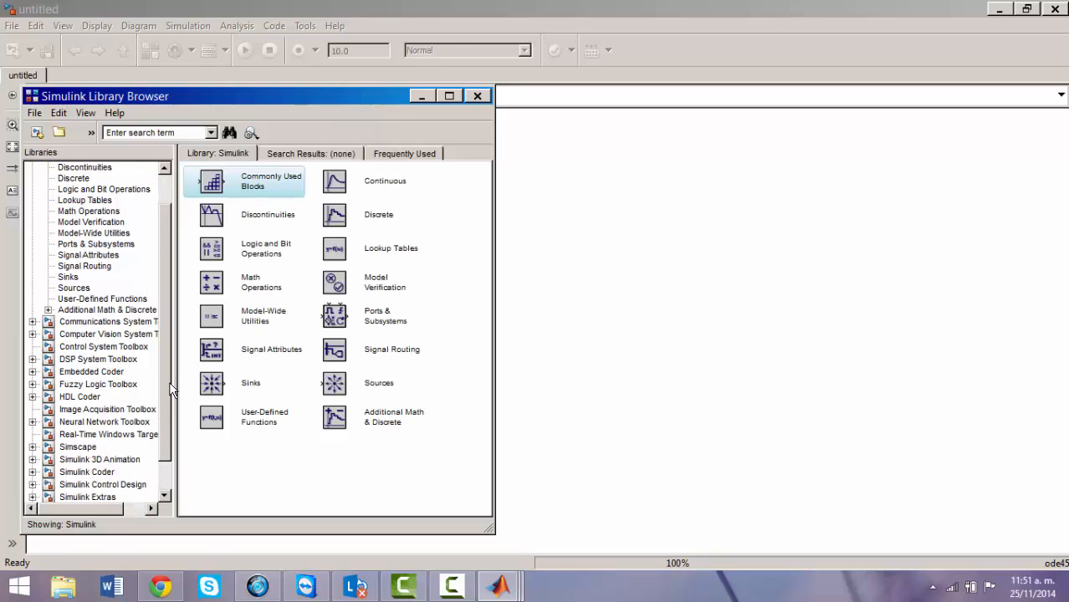
left_click(77, 477)
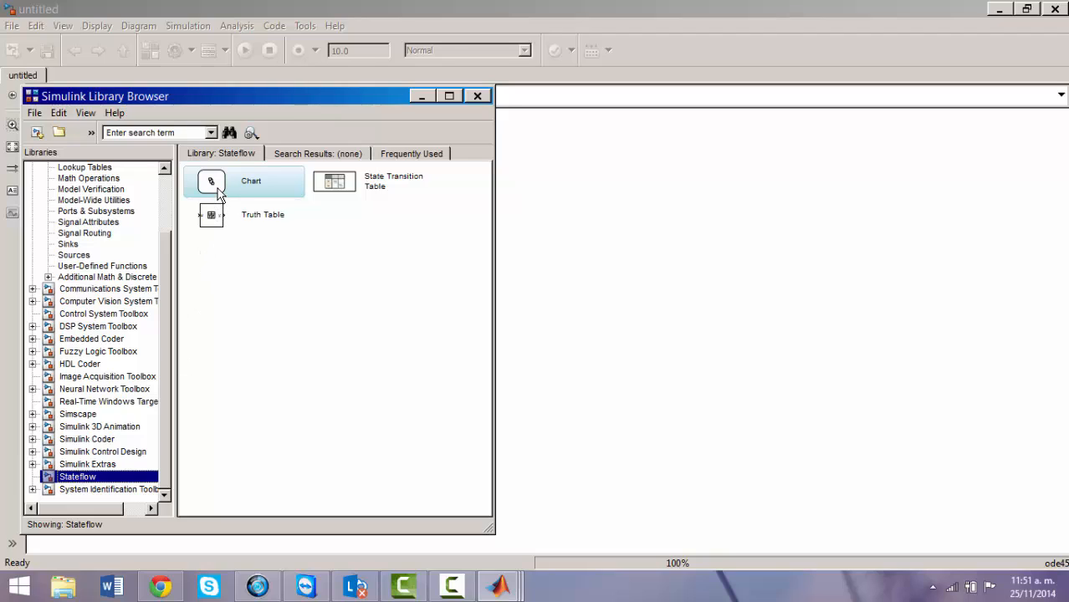
left_click_drag(219, 193, 754, 237)
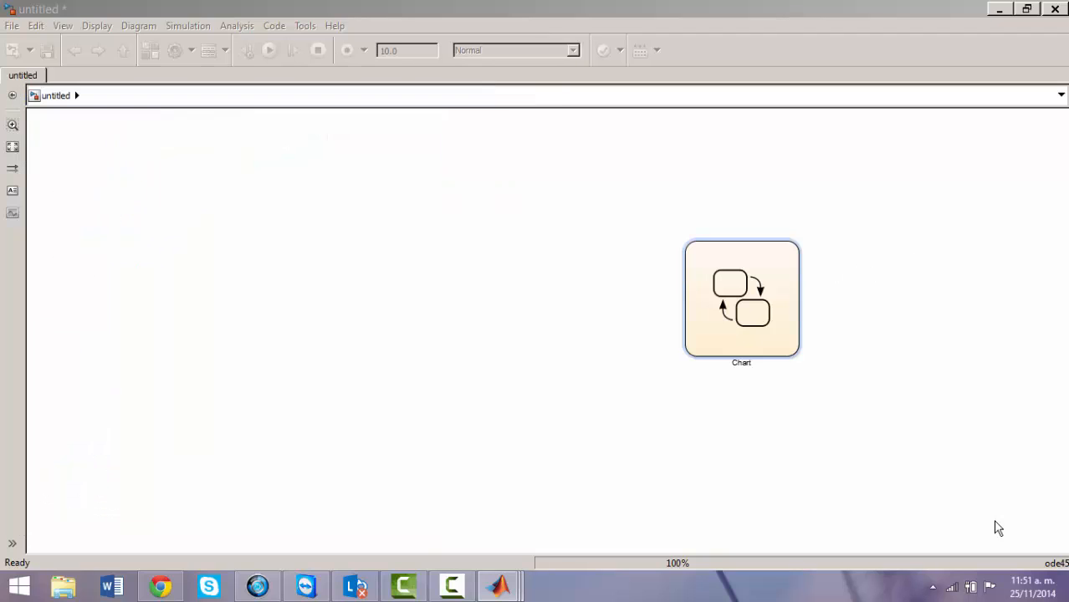
left_click(249, 201)
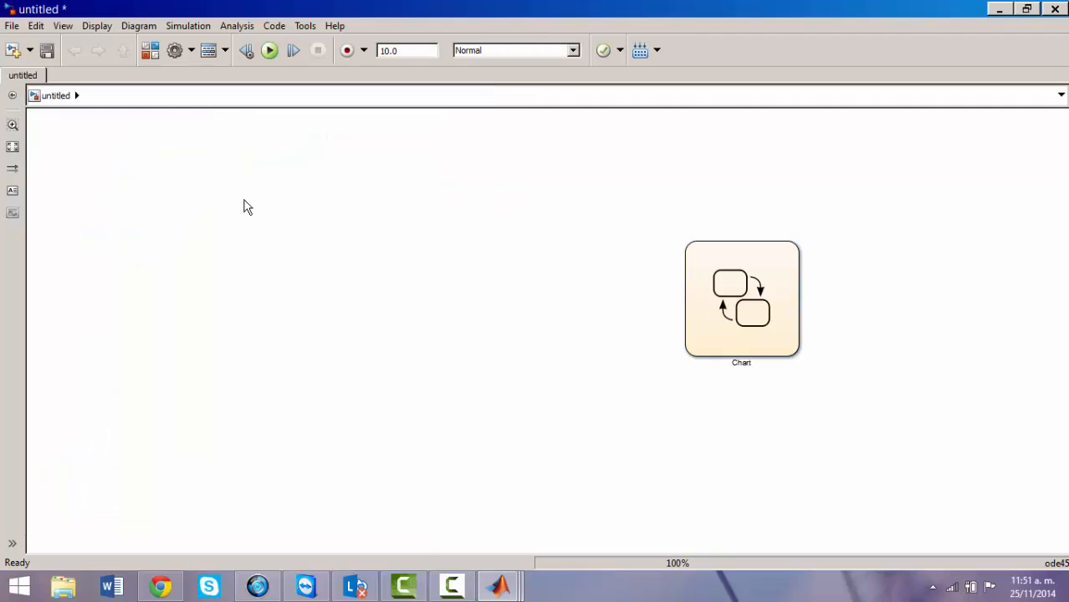
Search the block library for "sine wave" and place Simulink's Sine Wave source block to the left of the Chart block.
left_click(150, 51)
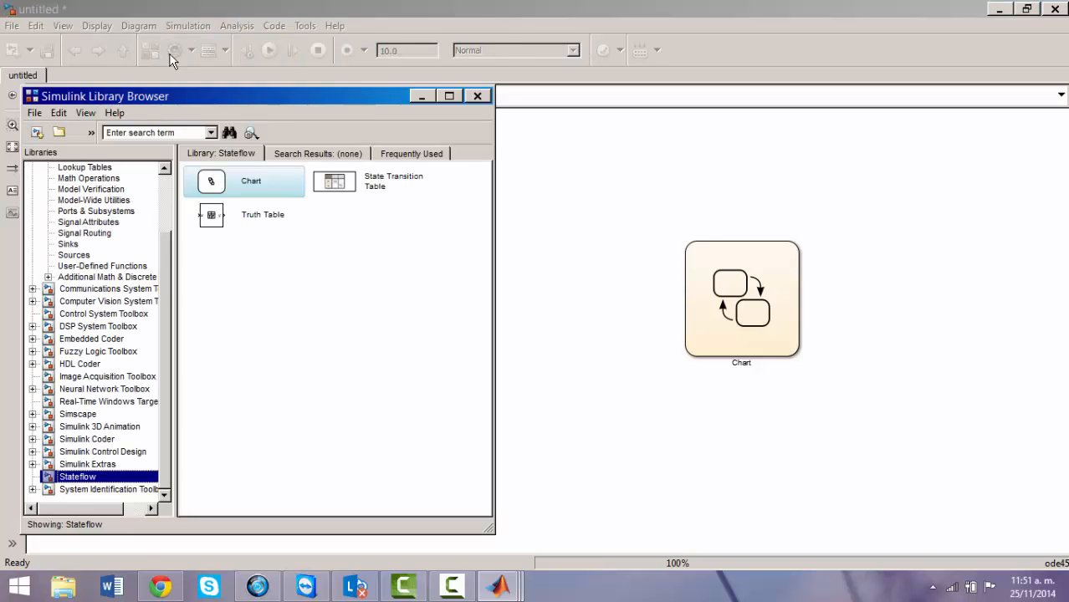
left_click(177, 132)
type("sine wave")
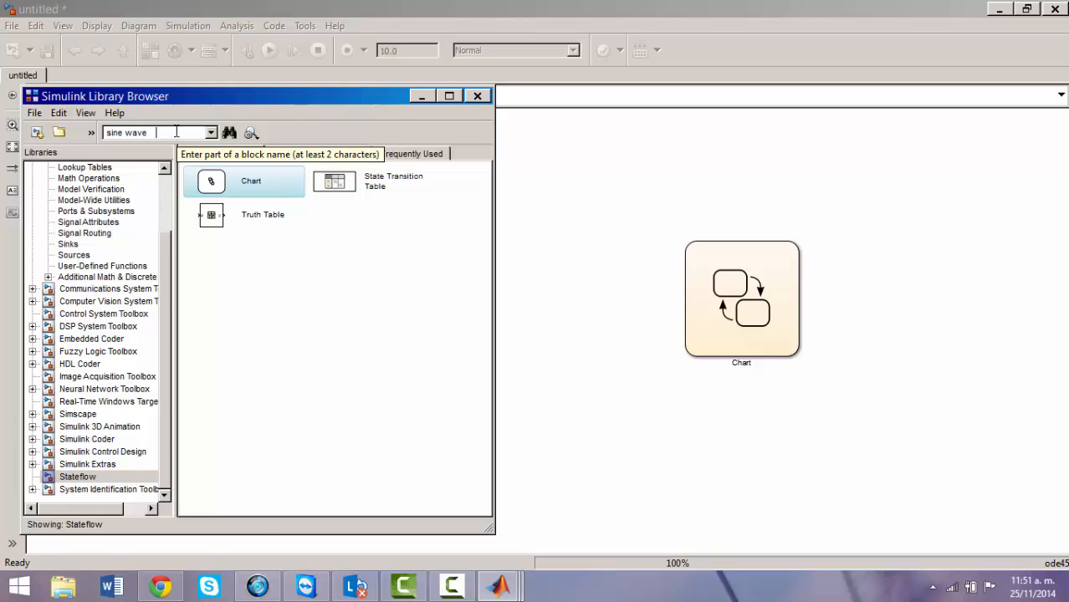
key("Return")
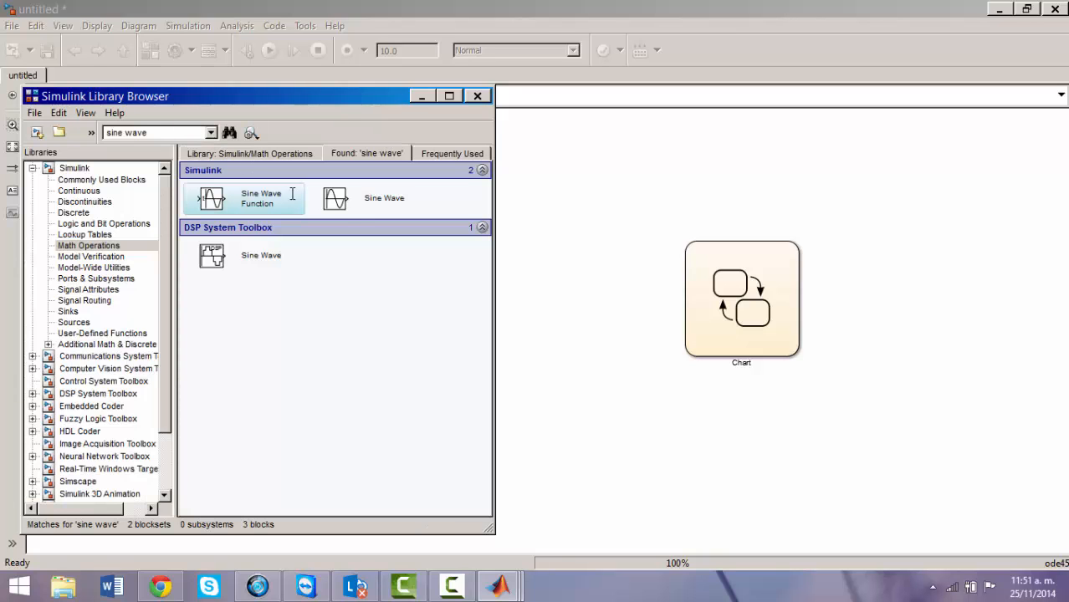
left_click(339, 211)
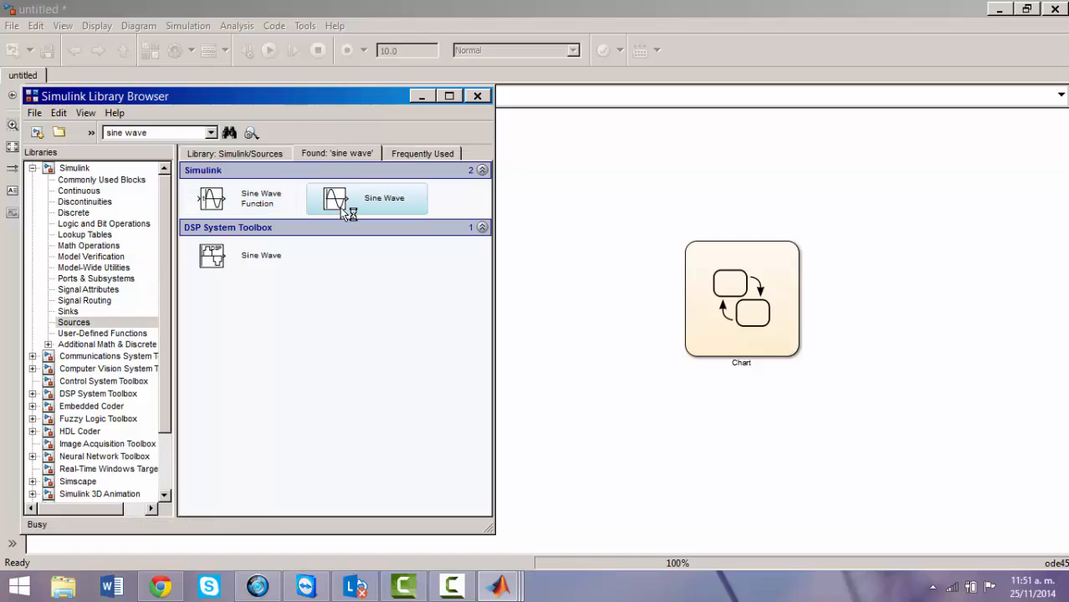
left_click_drag(381, 208, 451, 221)
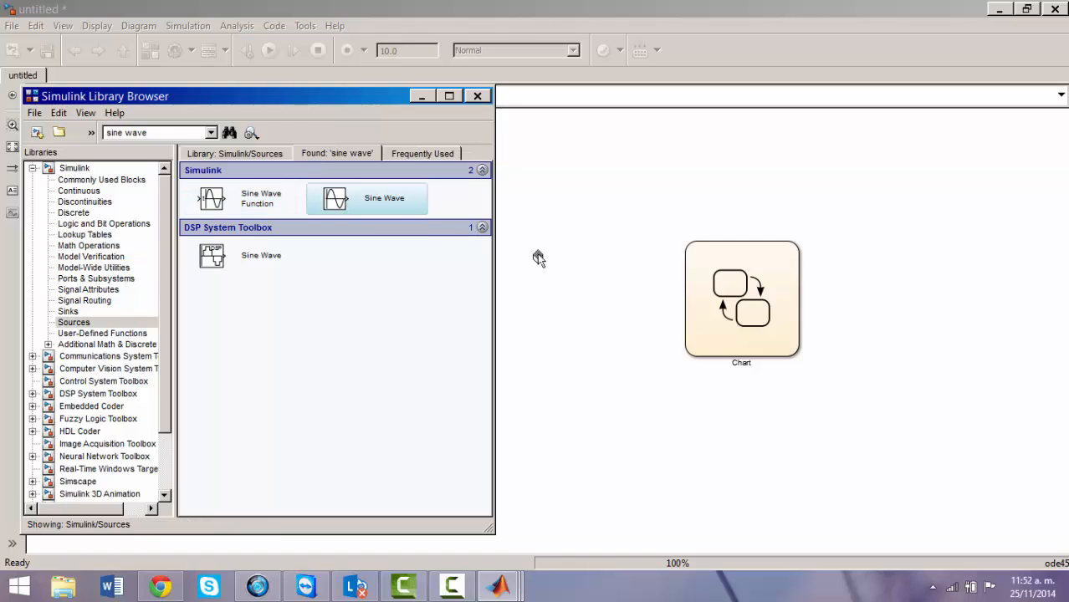
left_click_drag(536, 255, 579, 286)
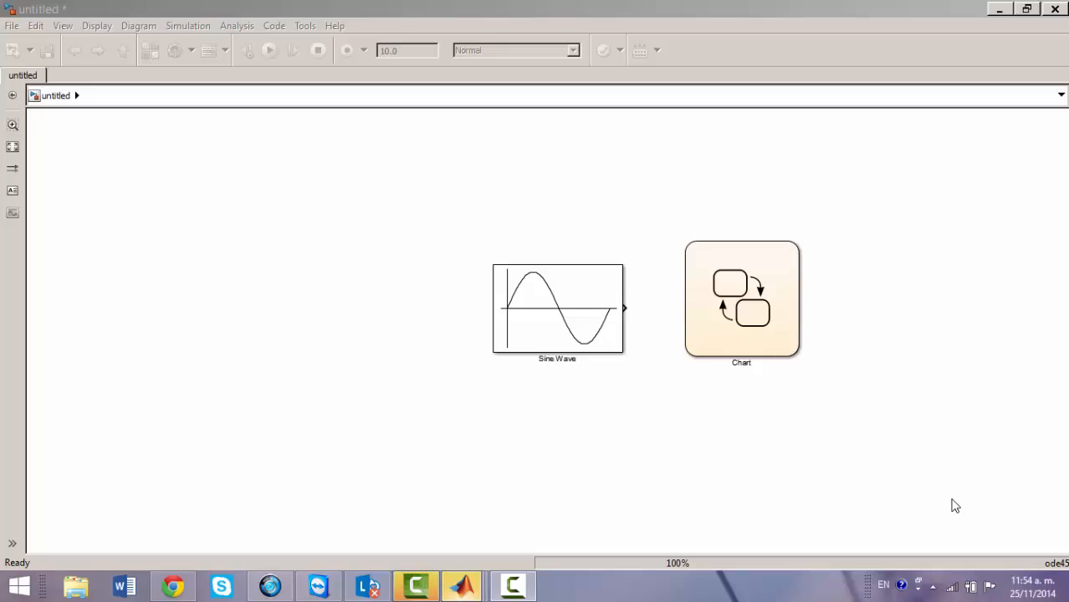
Rename the Sine Wave block to "Sine Wave u".
left_click(576, 360)
type("u")
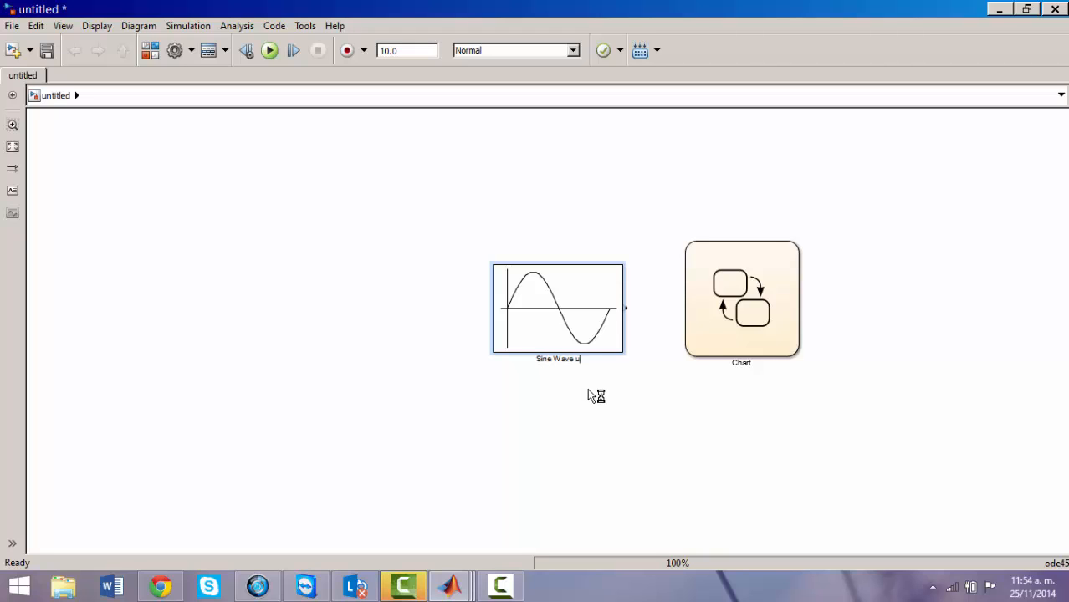
left_click(588, 389)
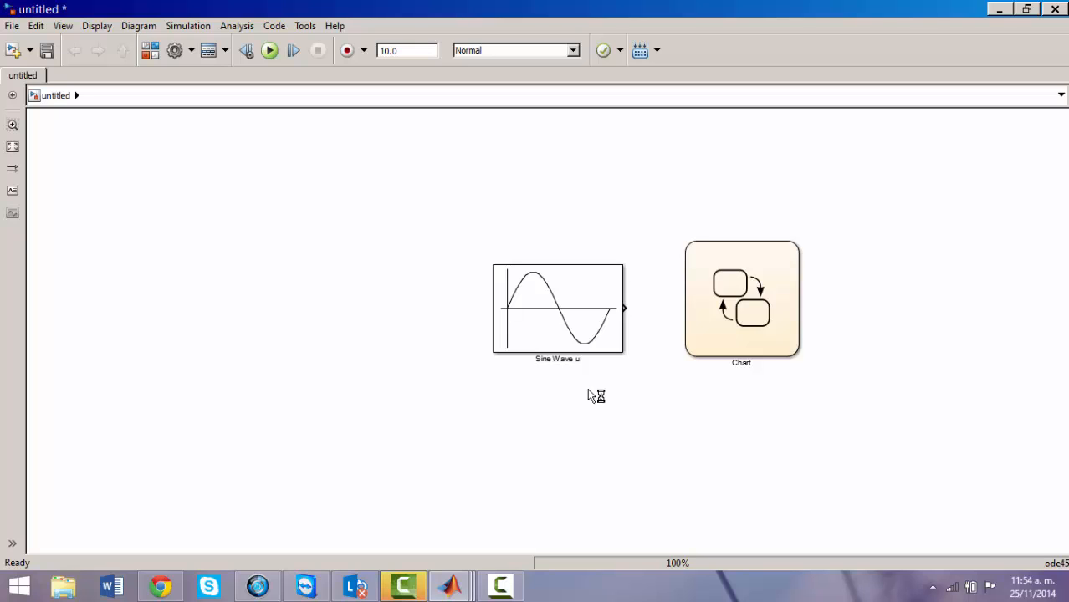
Search the block library for "Scope" and place a Scope block to the right of the Chart block.
left_click(150, 52)
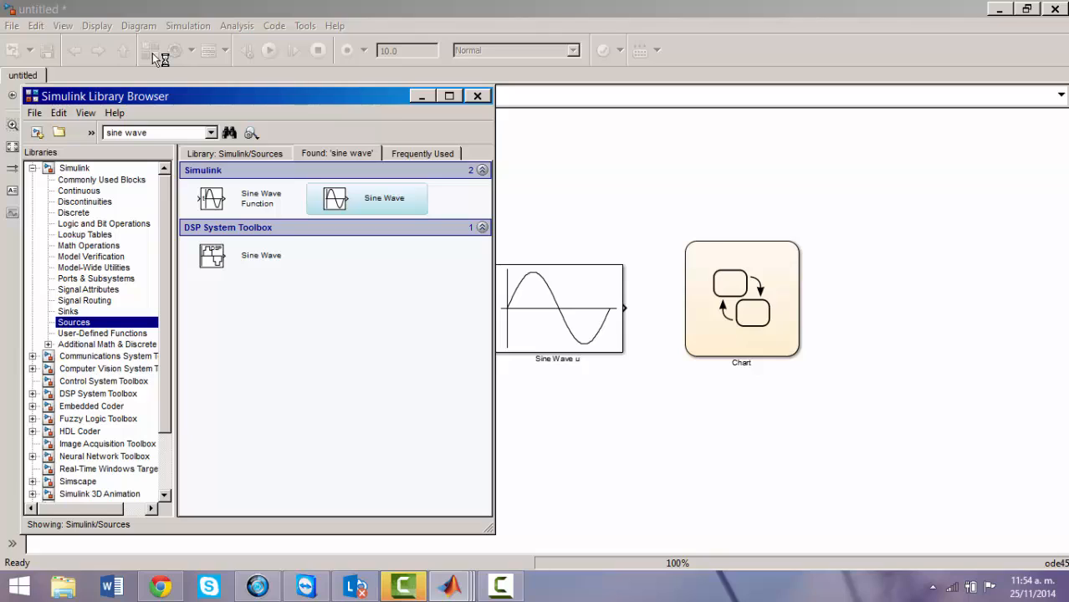
left_click(131, 132)
left_click(99, 132)
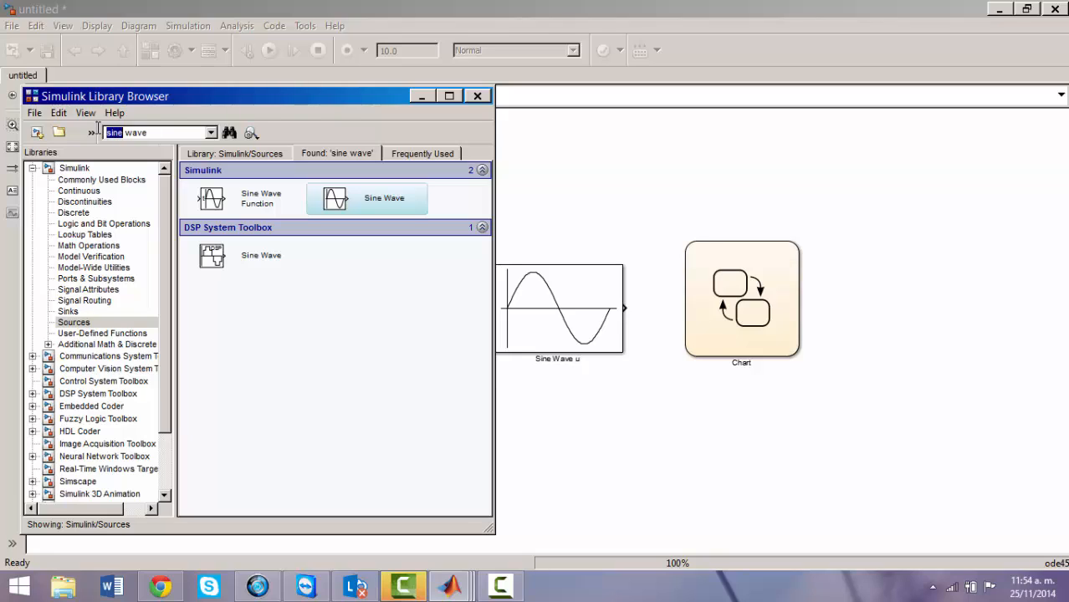
key("shift+Right")
key("shift+Right")
key("shift+Right")
key("shift+Right")
key("shift+Right")
key("shift+Right")
key("shift+Right")
key("shift+Right")
key("shift+Right")
type("sco")
key("Return")
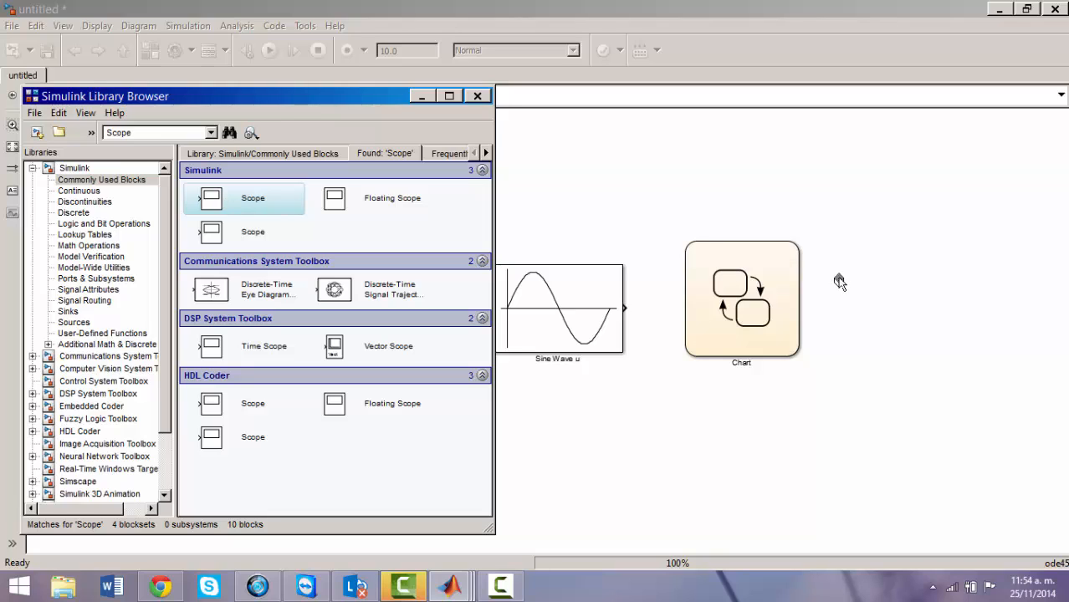
left_click_drag(865, 292, 866, 292)
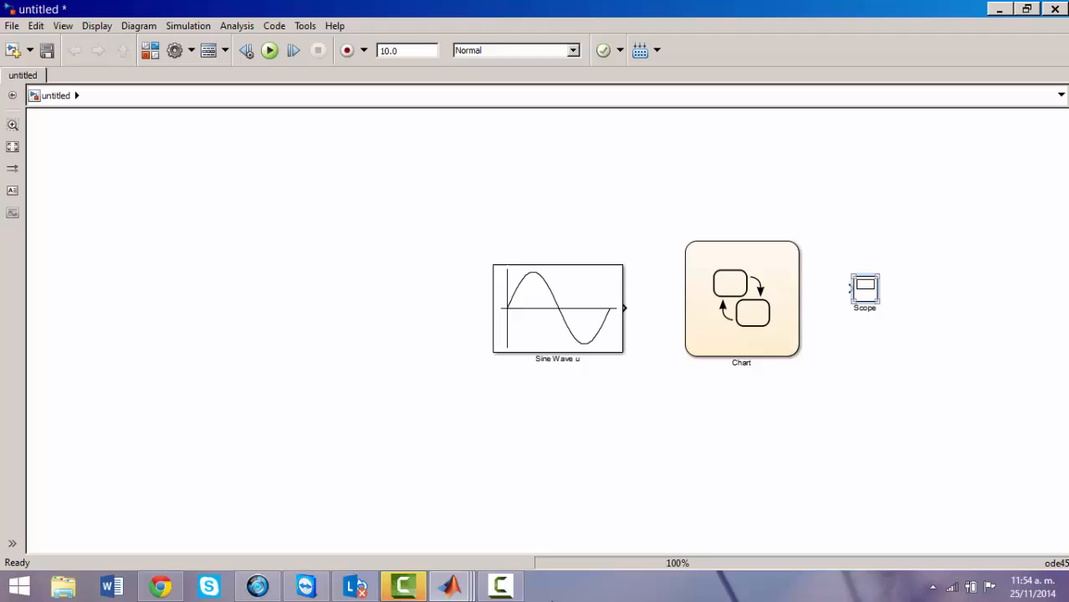
left_click(501, 588)
left_click(1008, 519)
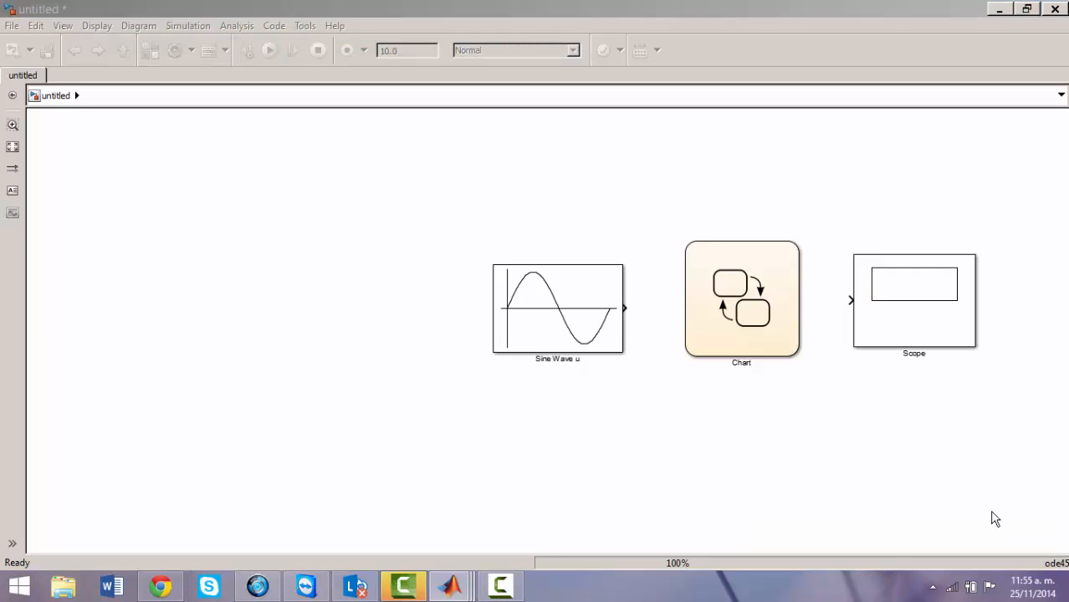
Set the amplitude of the Sine Wave u block to 3 and apply the change.
left_click(577, 325)
double_click(576, 324)
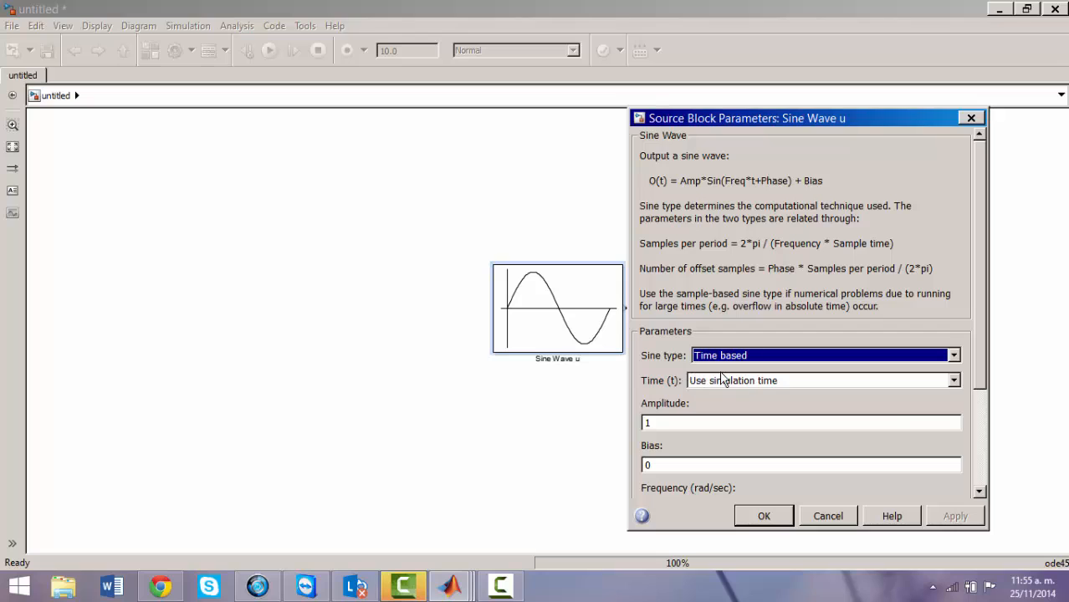
double_click(683, 422)
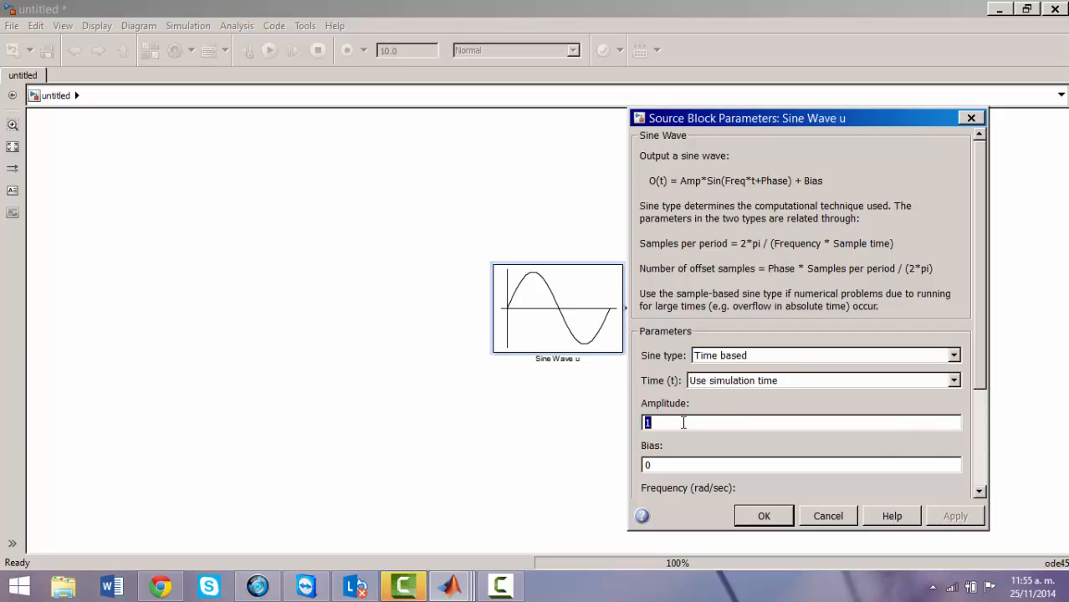
left_click(683, 422)
key("BackSpace")
type("3")
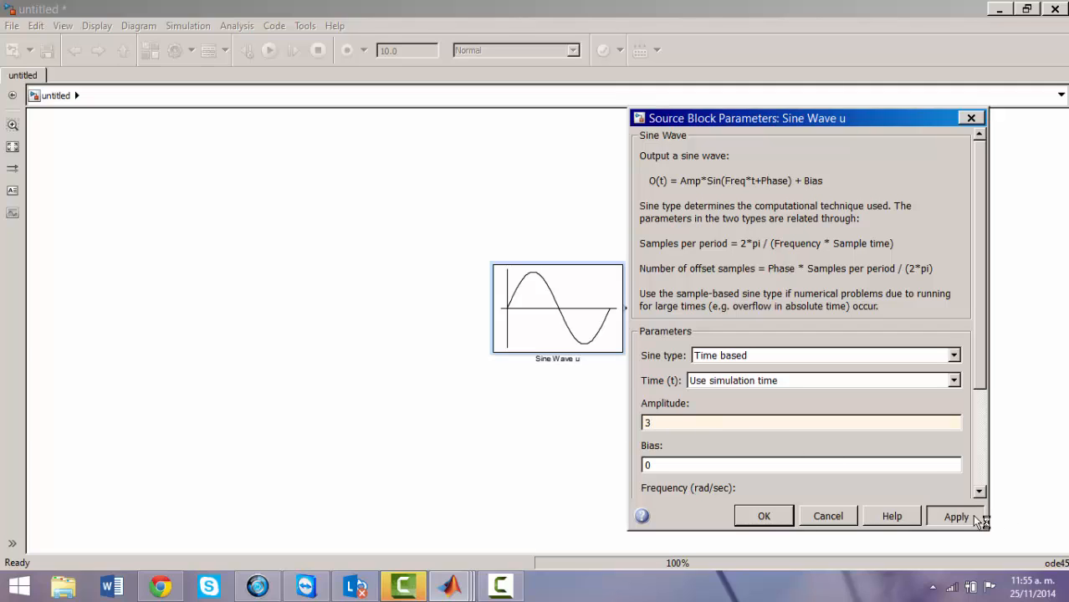
left_click(940, 519)
left_click(767, 522)
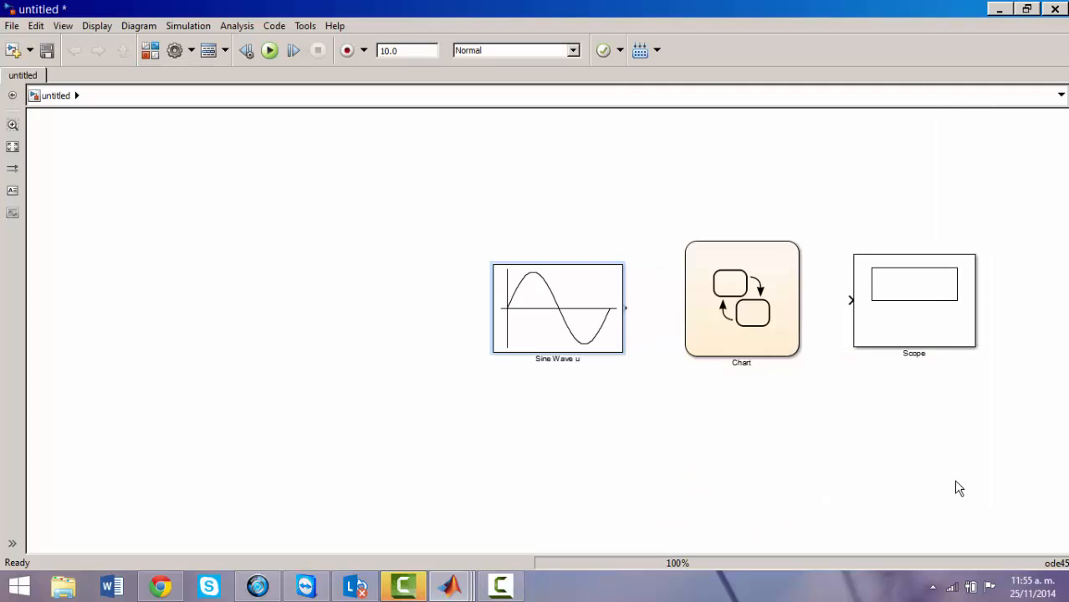
Open the Chart block for editing and add a state named "on".
left_click(733, 327)
double_click(732, 321)
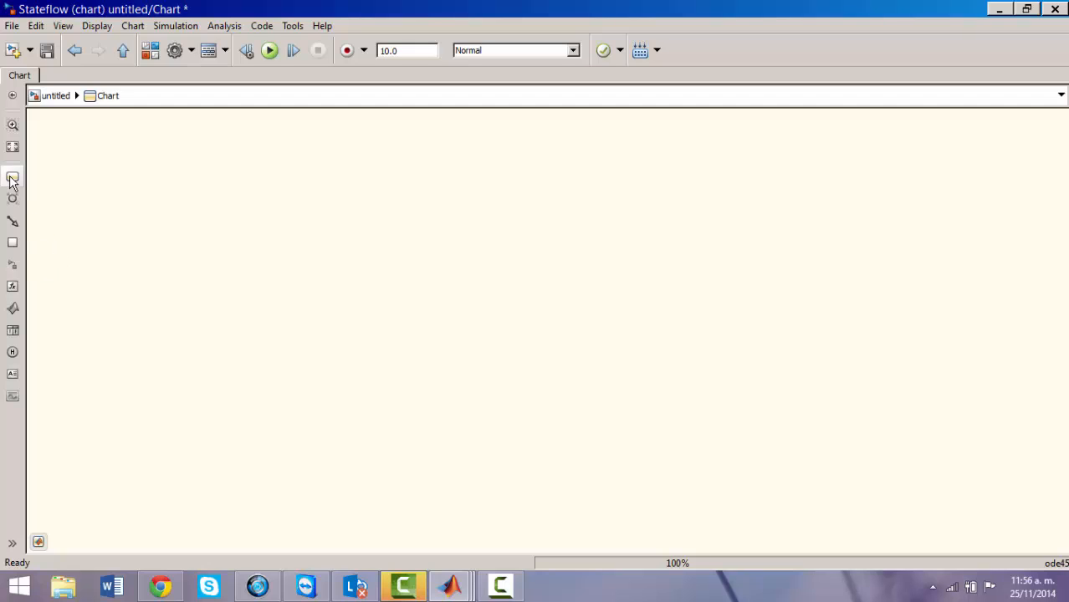
left_click_drag(11, 179, 306, 261)
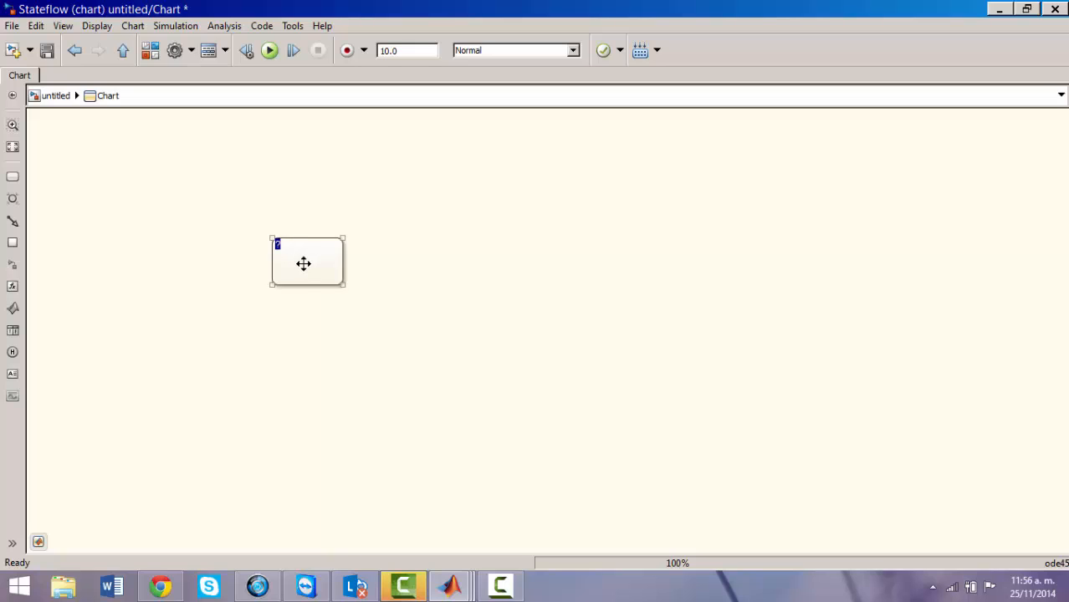
type("on")
Add a second state named "Off" to the right of the On state.
left_click_drag(13, 178, 490, 261)
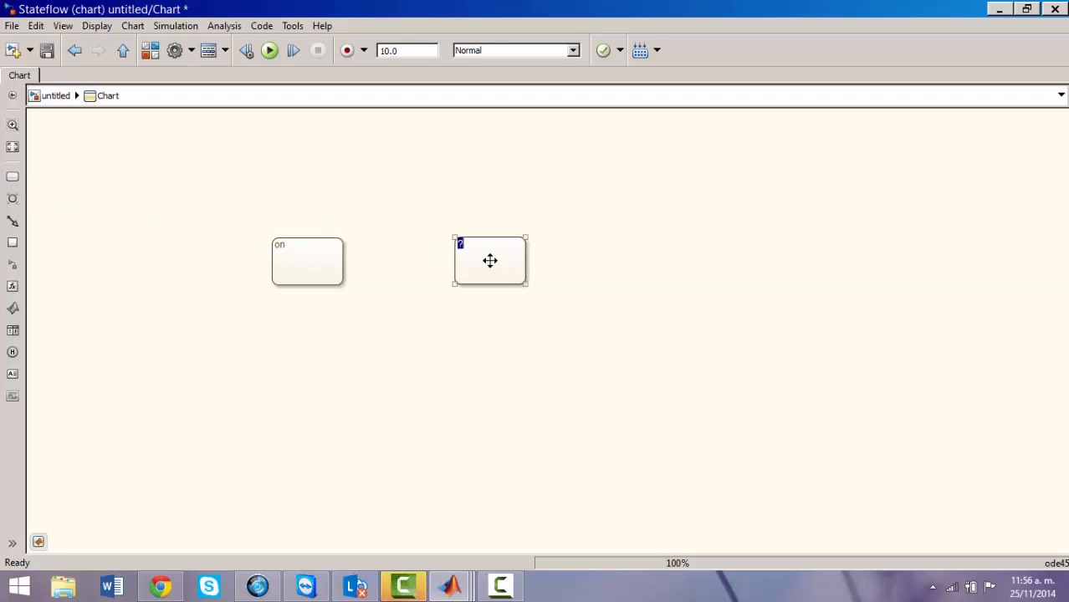
type("o")
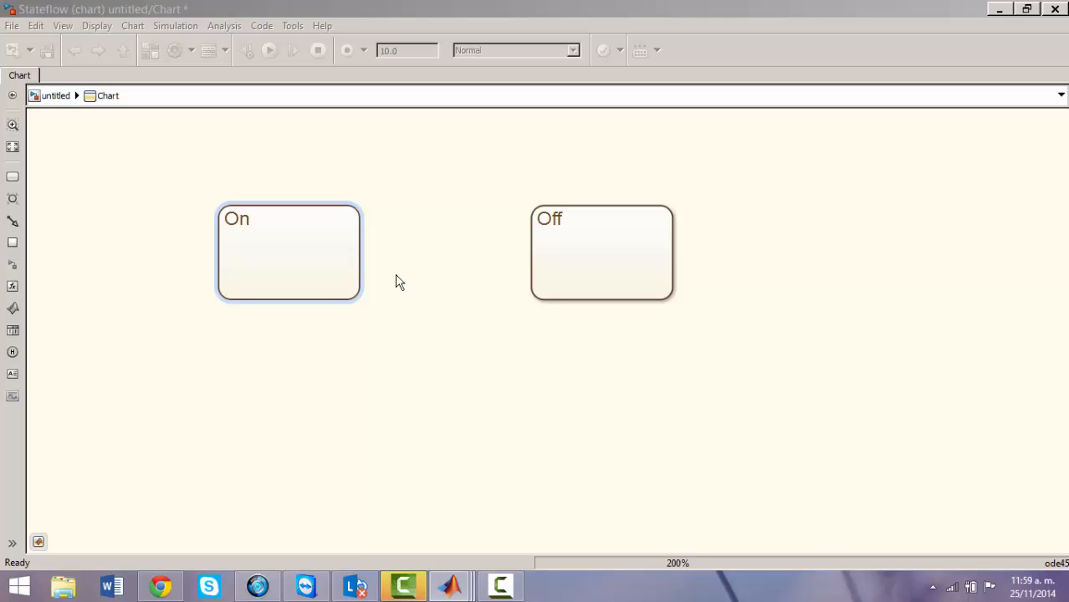
Draw a transition from the On state to the Off state and a lower one back from Off to On.
left_click(358, 225)
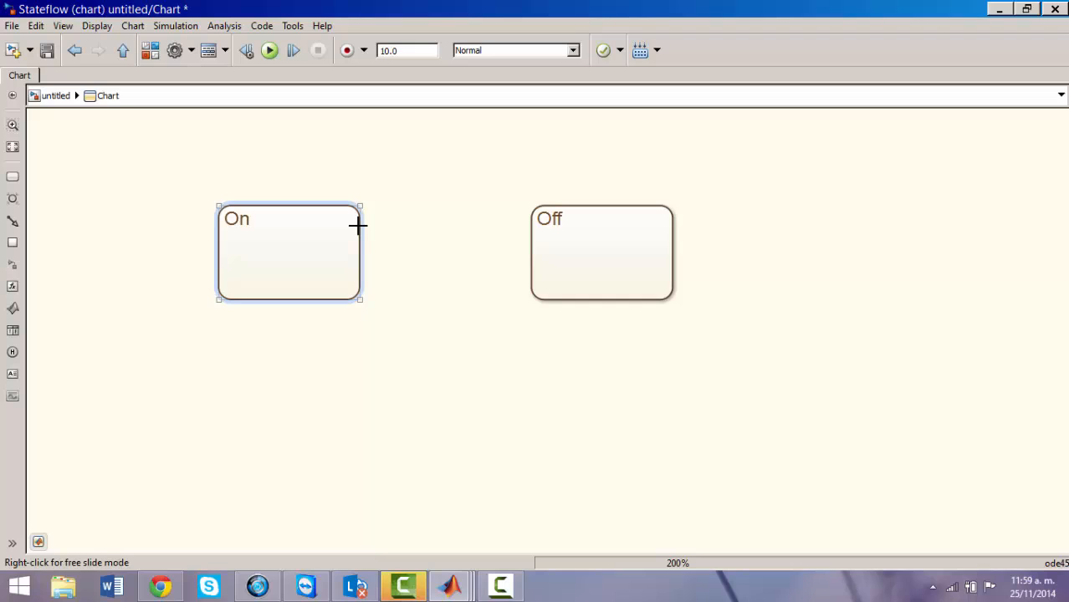
left_click_drag(358, 224, 543, 235)
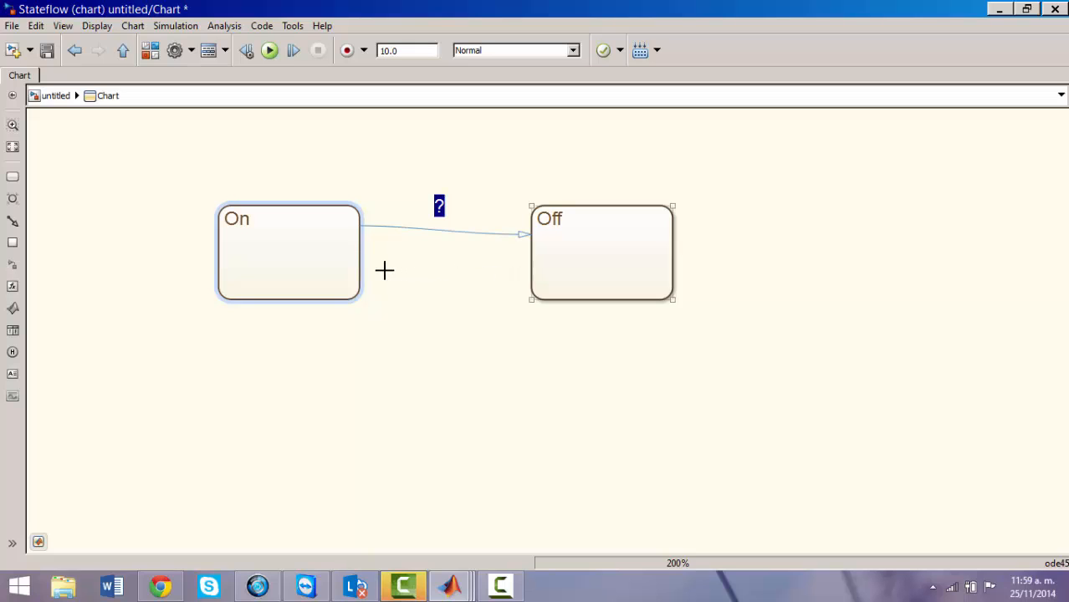
left_click_drag(363, 269, 355, 269)
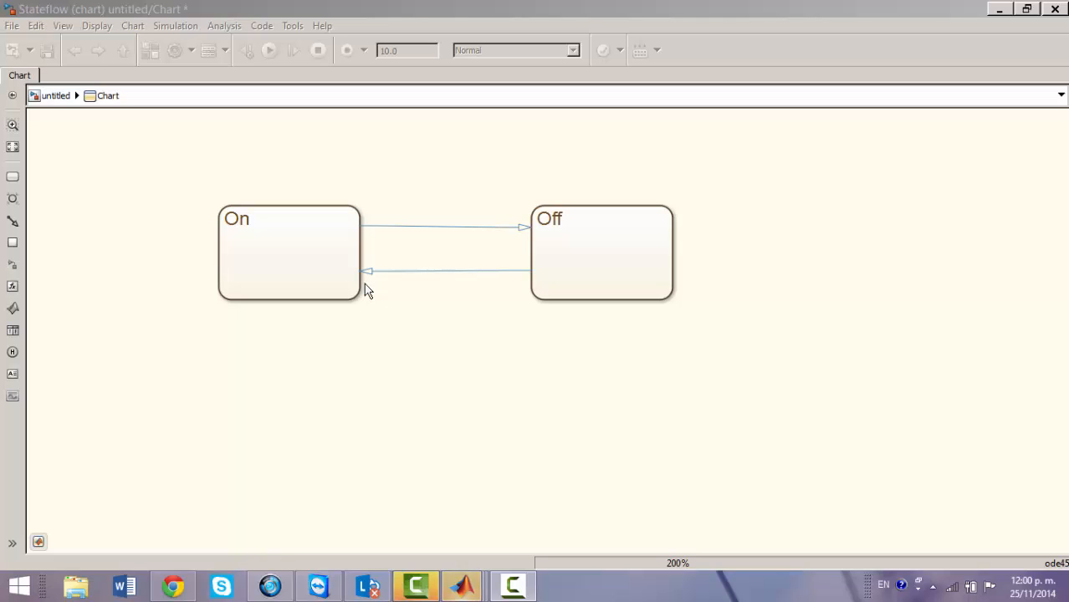
Label the transition from On to Off with the condition [u<0].
left_click(425, 226)
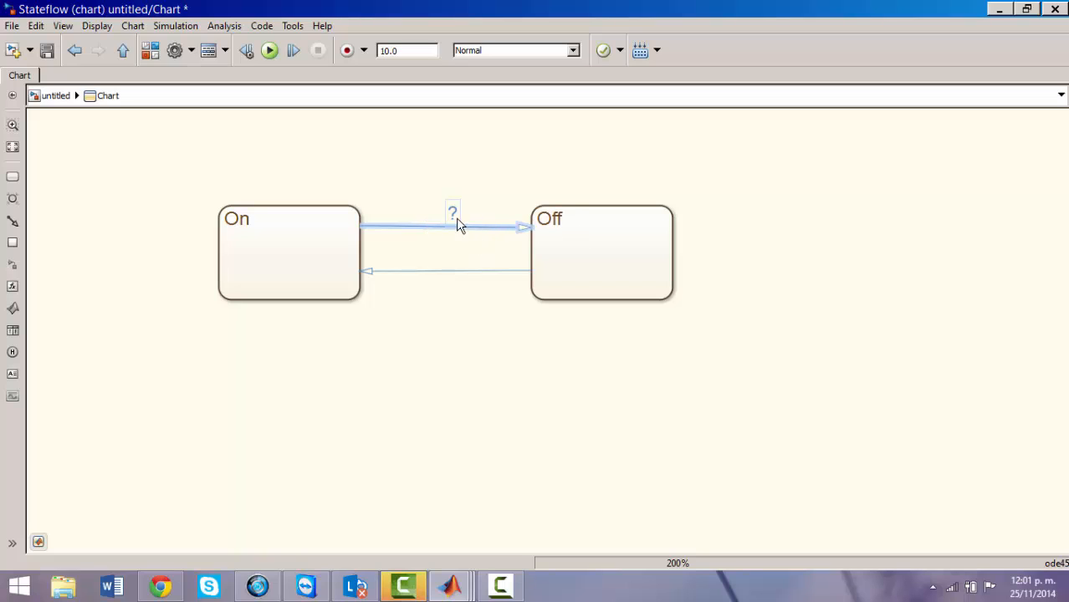
left_click(456, 219)
type("u<0")
left_click(476, 282)
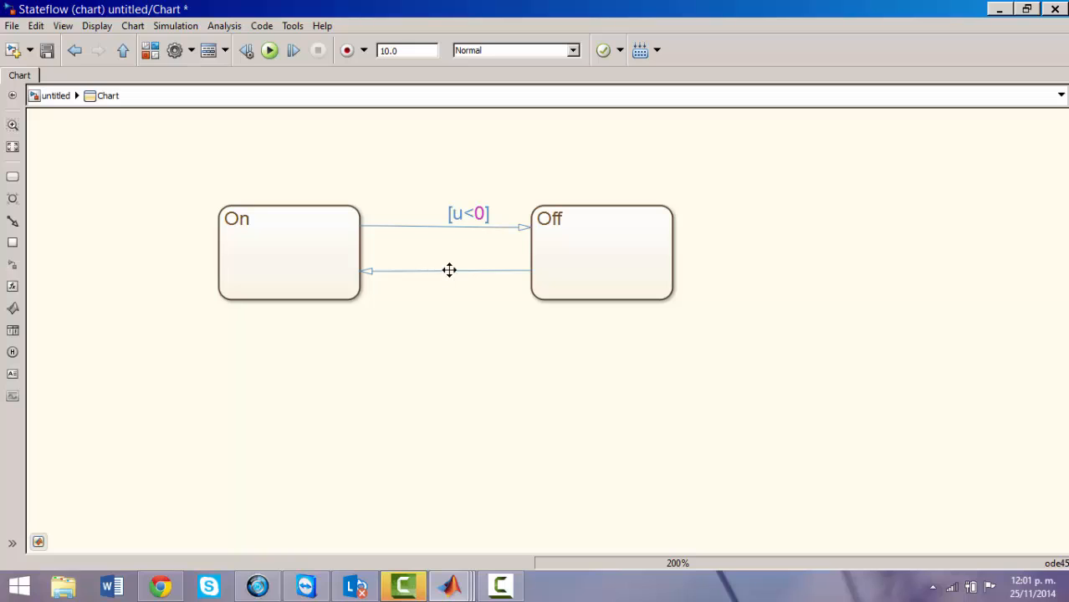
Label the transition from Off to On with the condition [u>0].
left_click(450, 271)
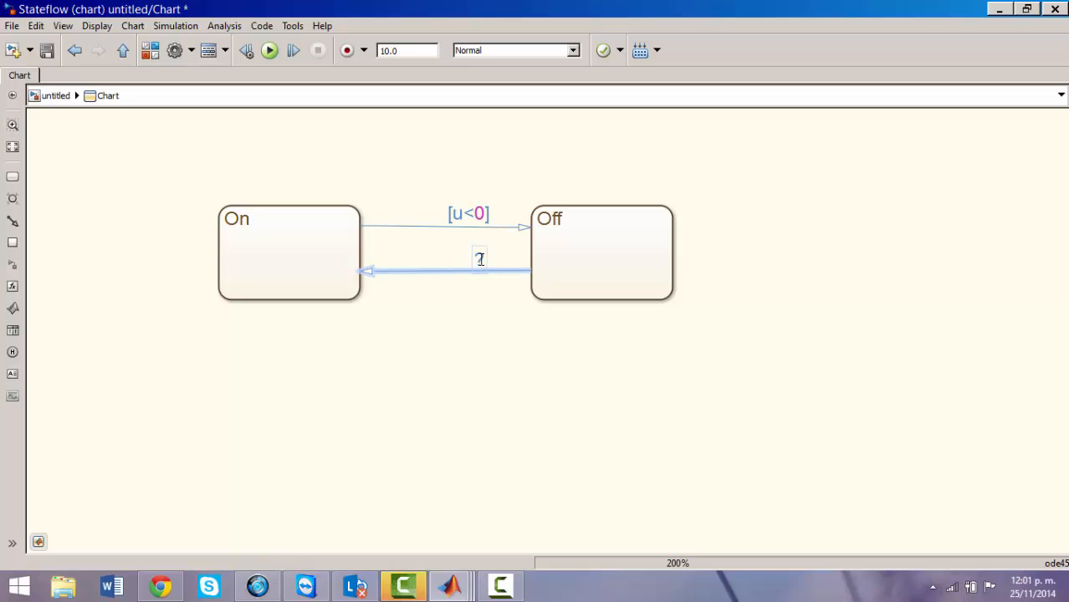
left_click(481, 259)
type("u>0")
left_click(494, 333)
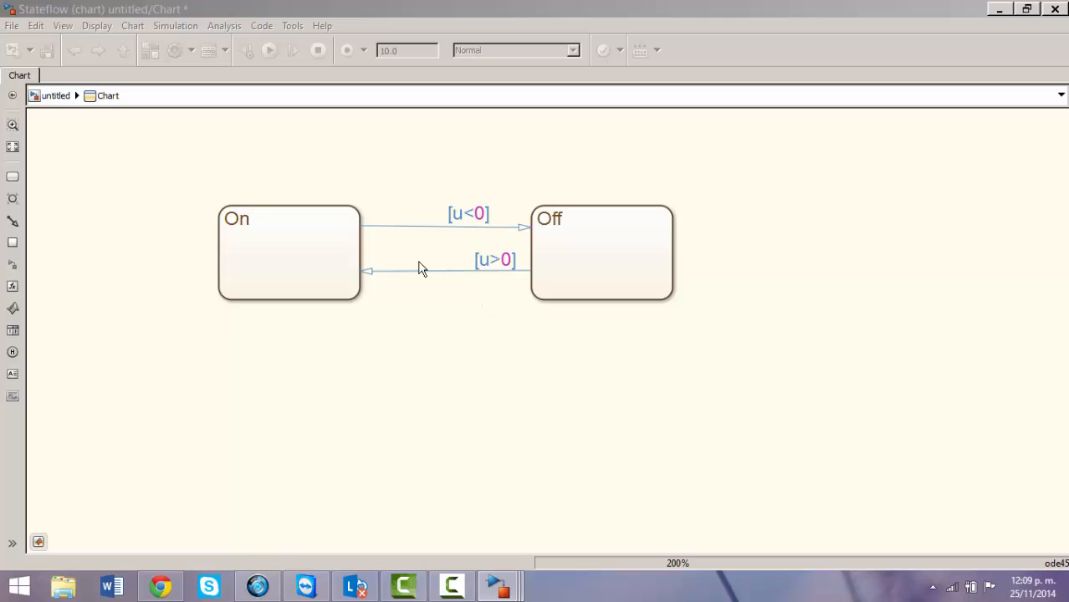
Add the action "entry: y=1" below the name of the On state.
left_click(292, 237)
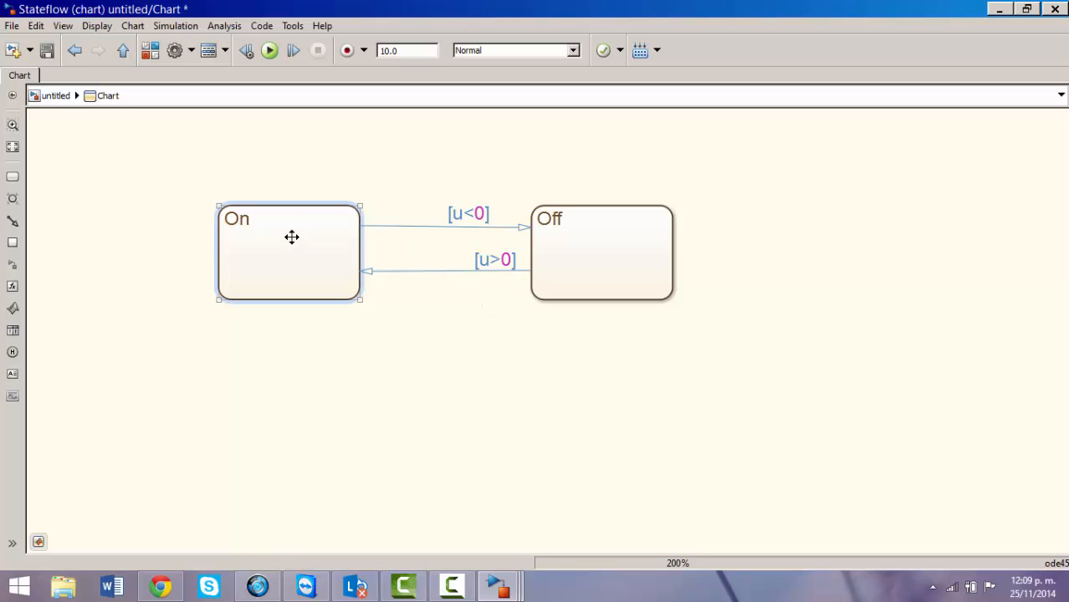
left_click(238, 226)
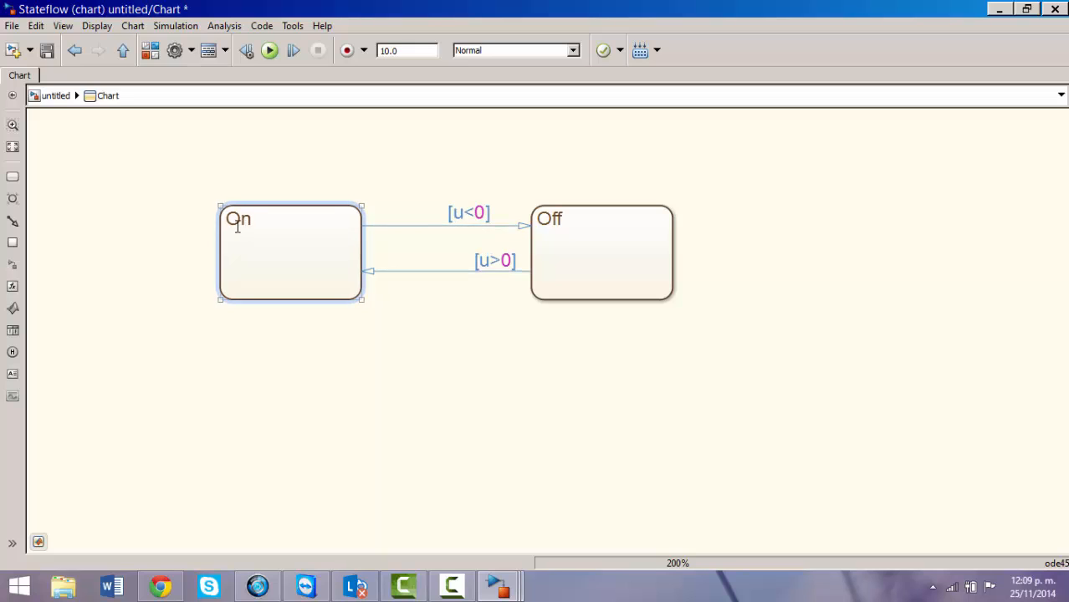
left_click(237, 225)
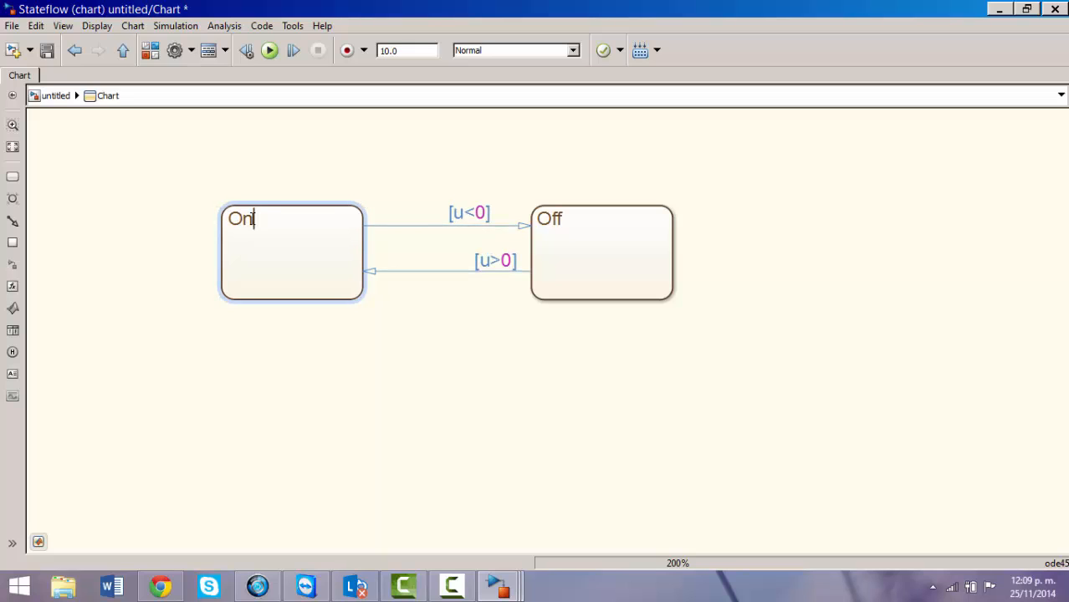
key("Return")
type("y: y=1")
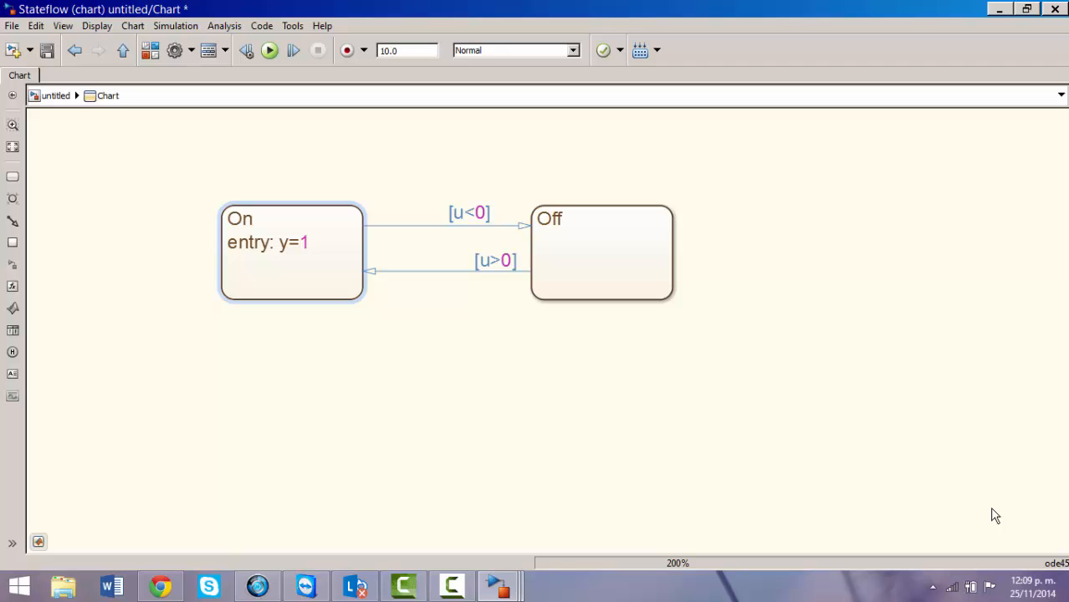
Add the action "entry: y=-1" below the name of the Off state.
left_click(568, 220)
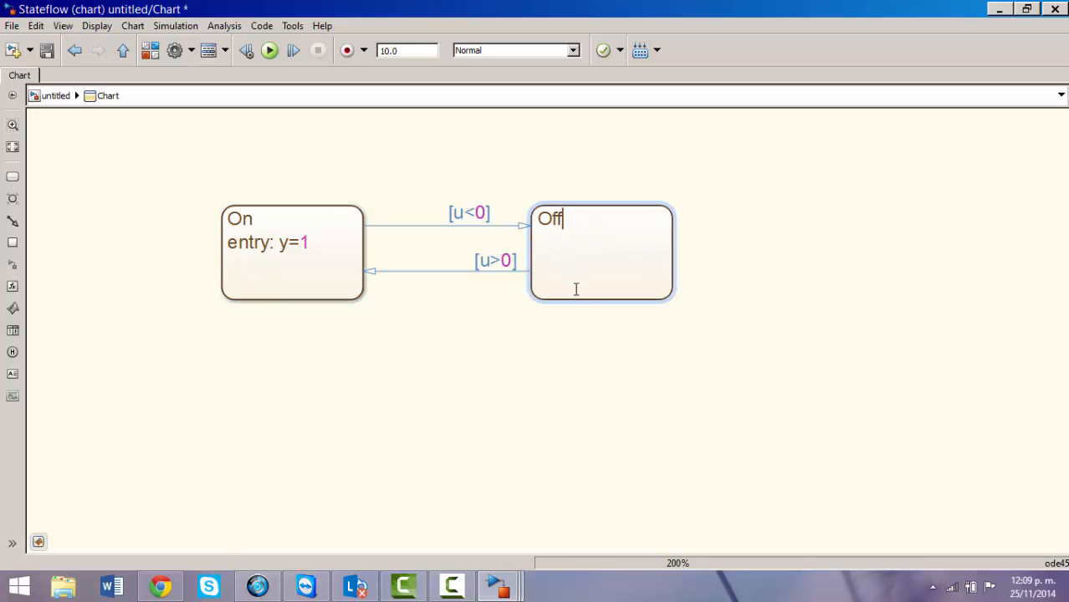
key("Return")
type("y=-1")
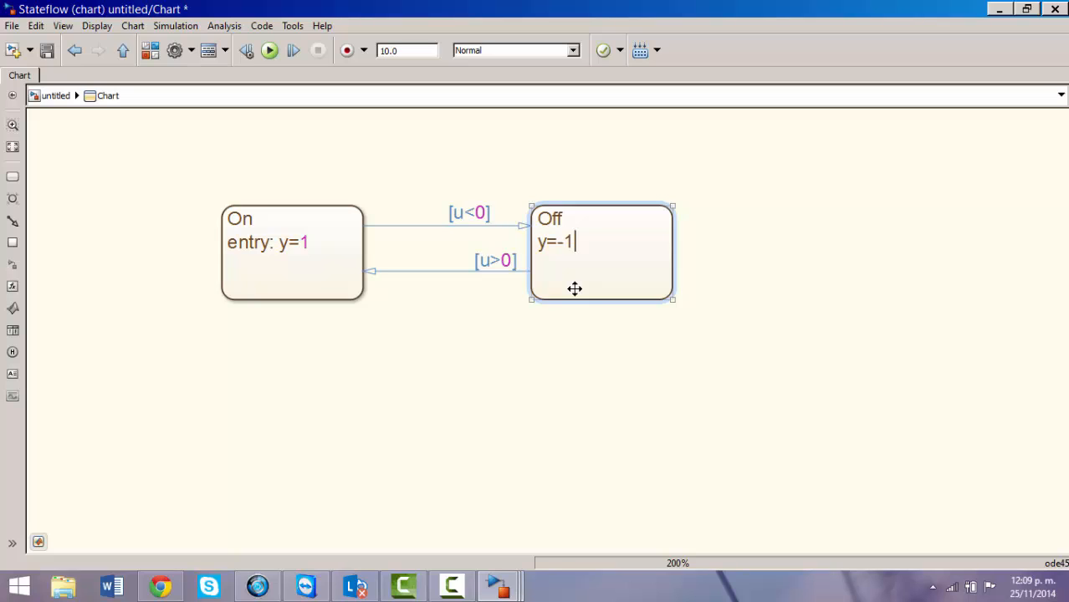
left_click(622, 409)
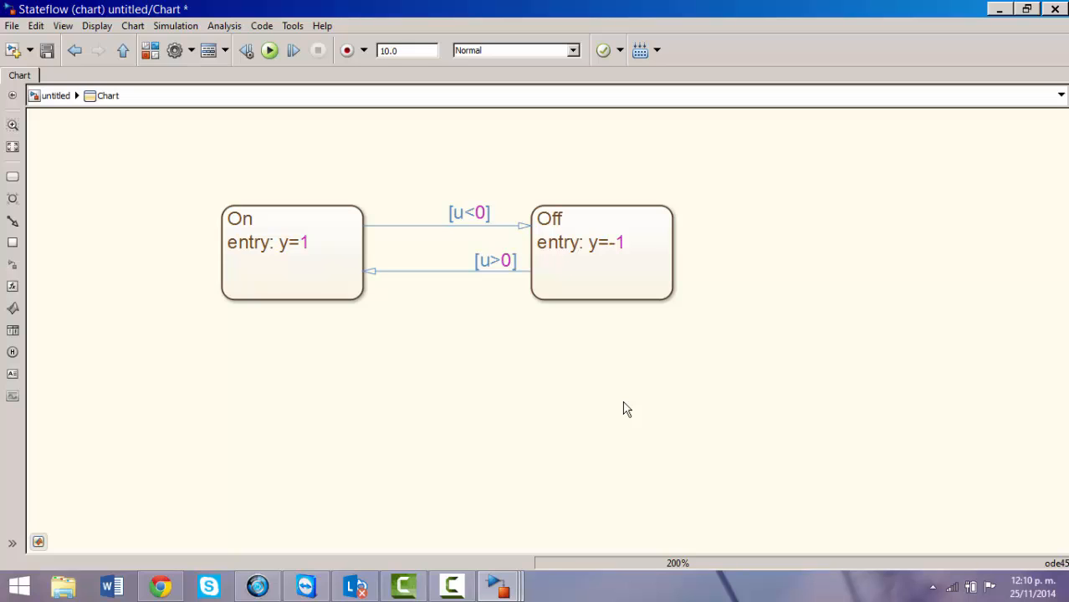
Add a default transition entering the On state from above and run the simulation.
left_click(12, 223)
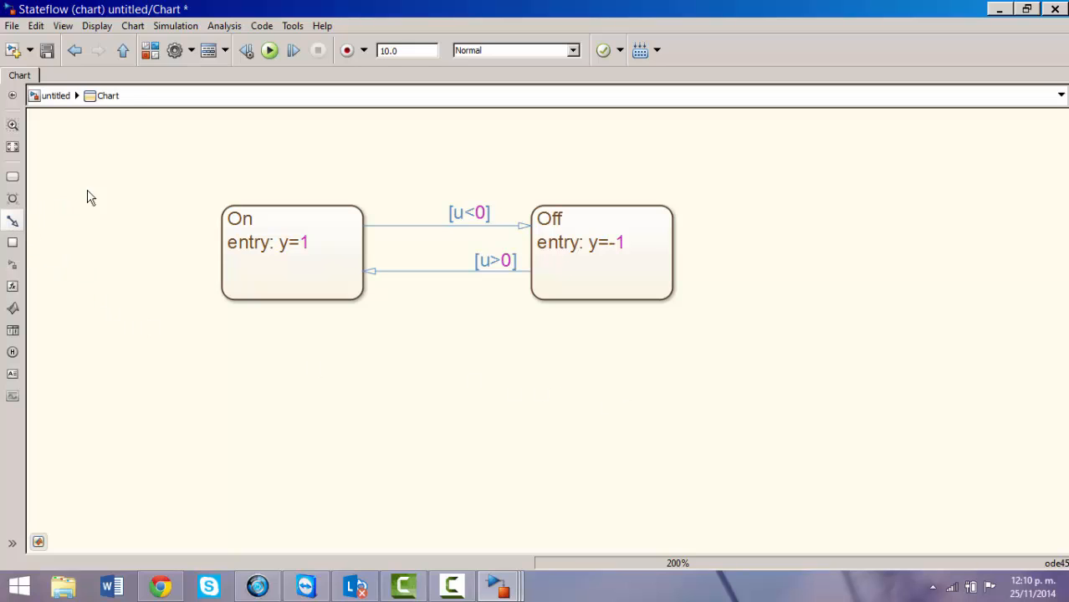
left_click(296, 206)
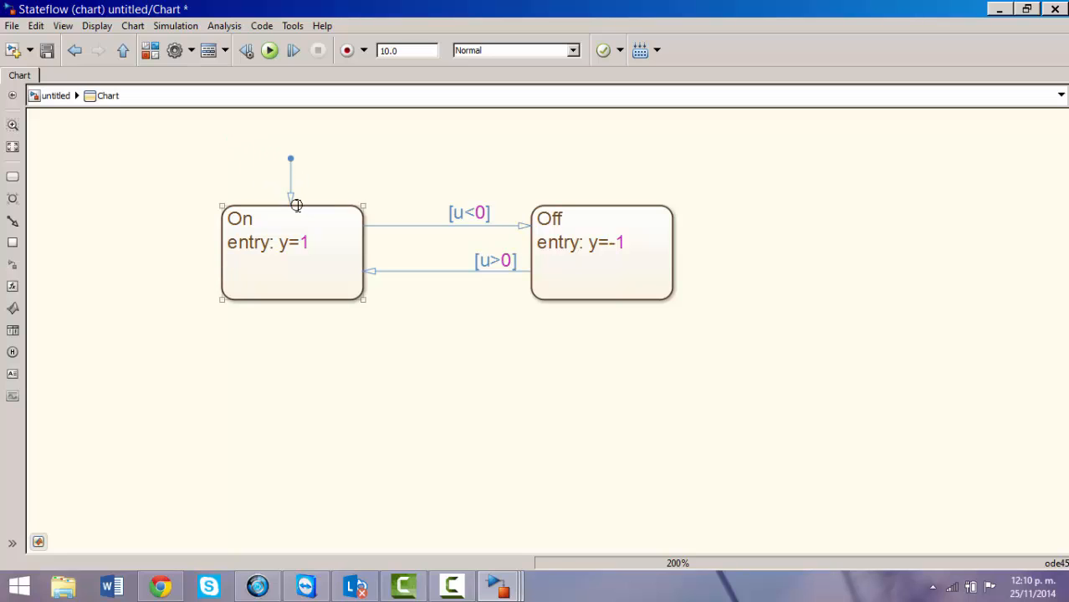
left_click(979, 493)
left_click(269, 52)
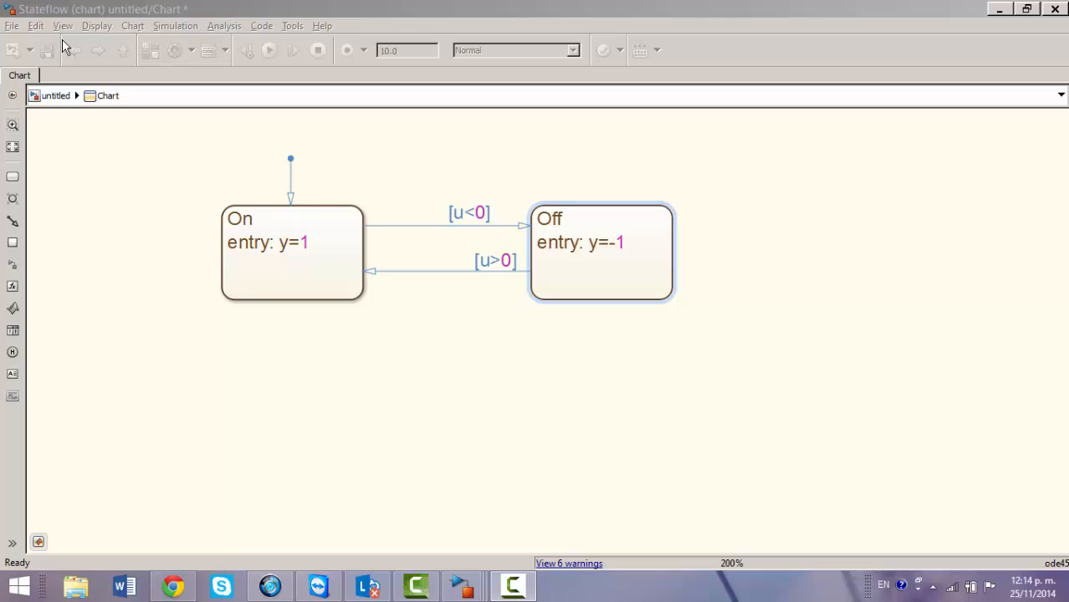
Return to the top-level model and connect Sine Wave u to the Chart's u input and the y output to the Scope.
left_click(56, 96)
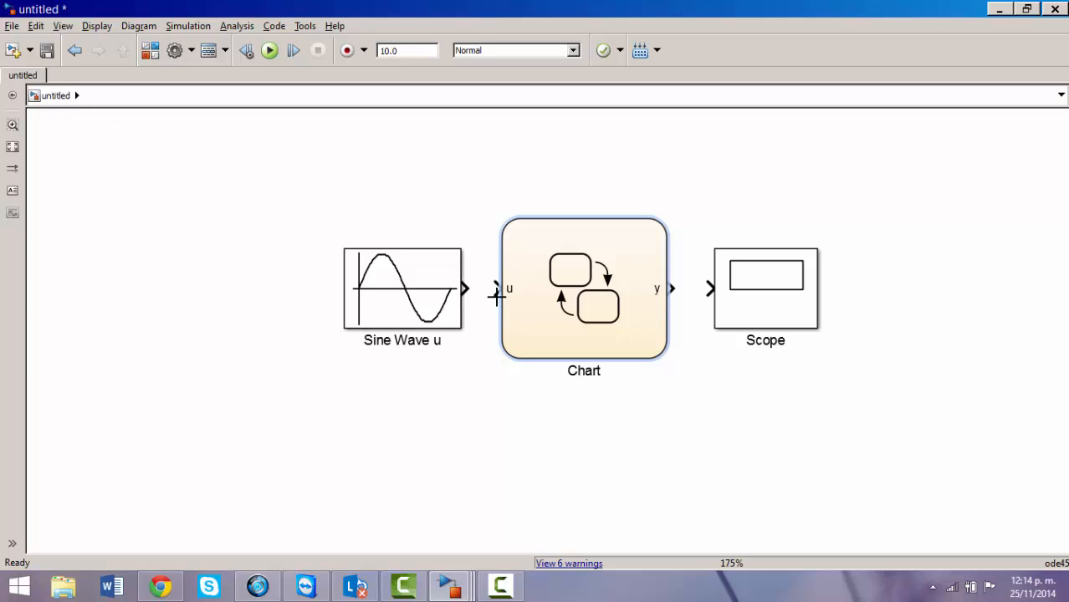
left_click(553, 295)
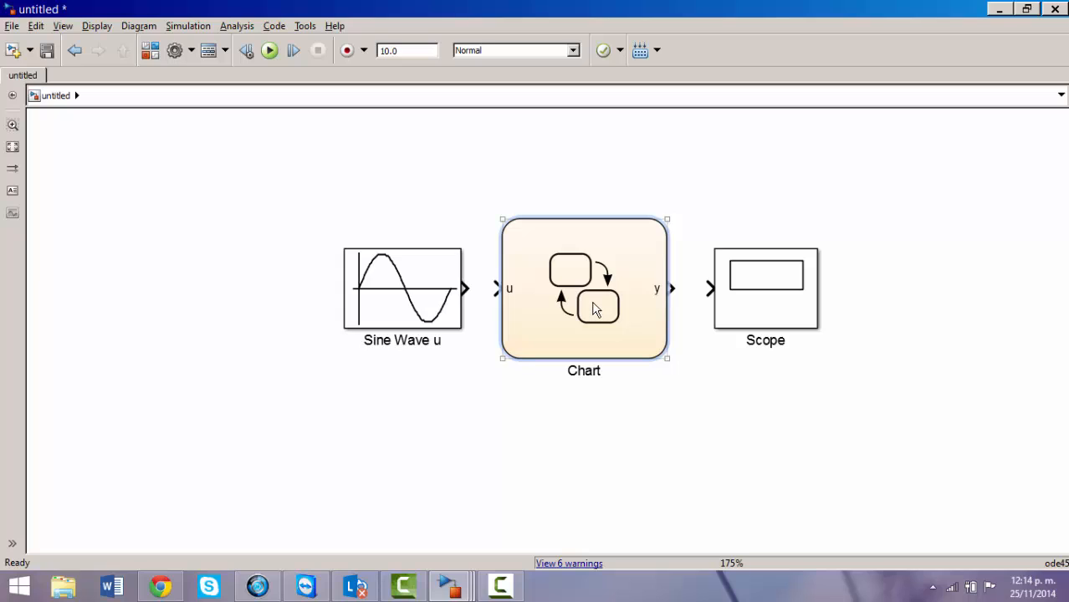
left_click(486, 297)
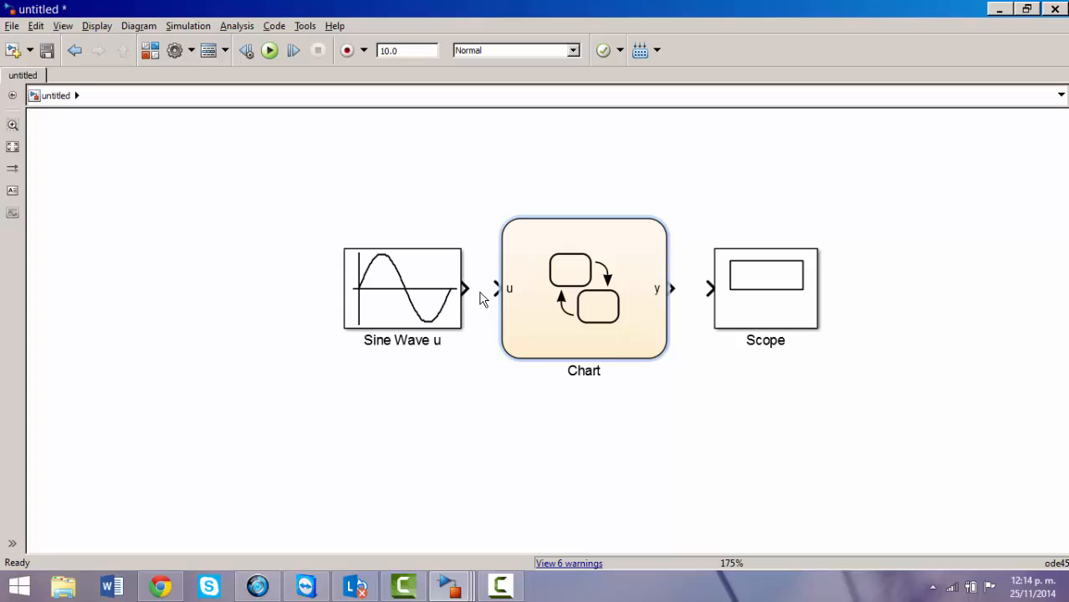
left_click_drag(465, 289, 504, 288)
left_click(638, 297)
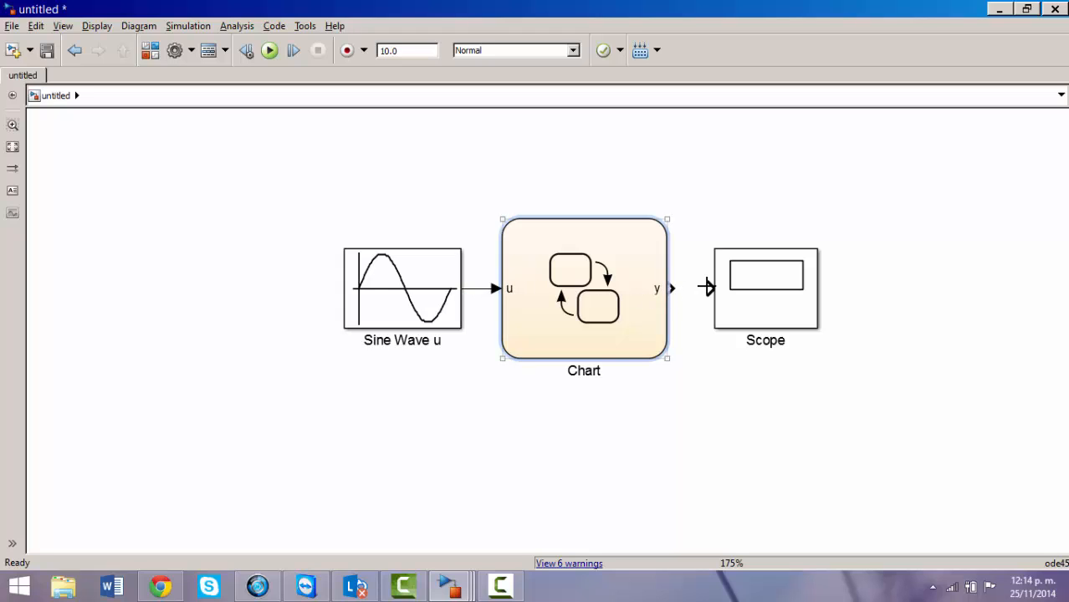
left_click(707, 288, "ctrl")
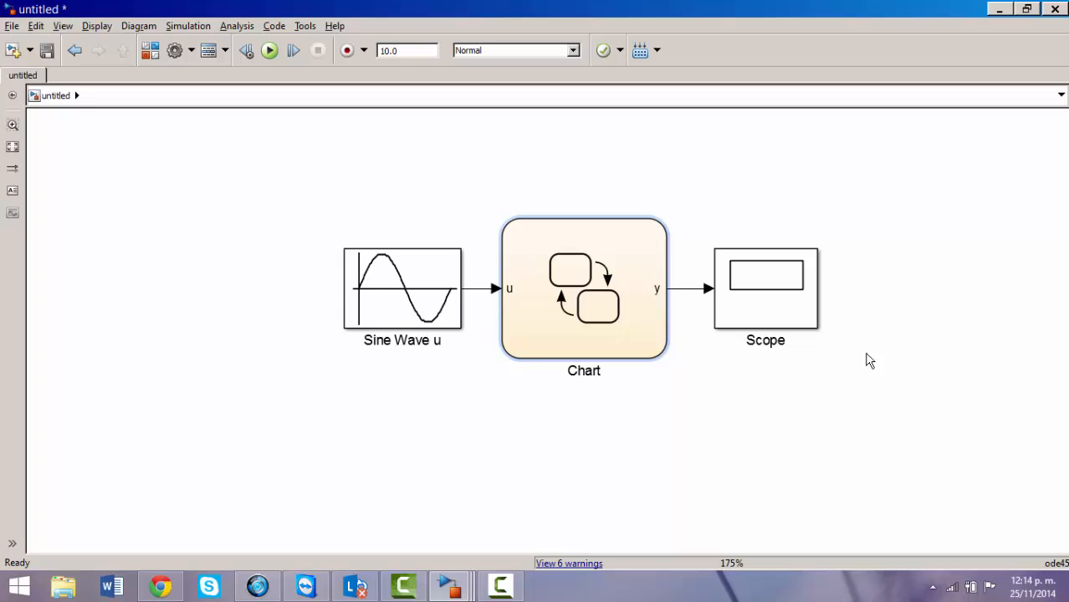
Open the Scope display alongside the Chart's state diagram and run the simulation with a stop time of 10.0.
left_click(803, 301)
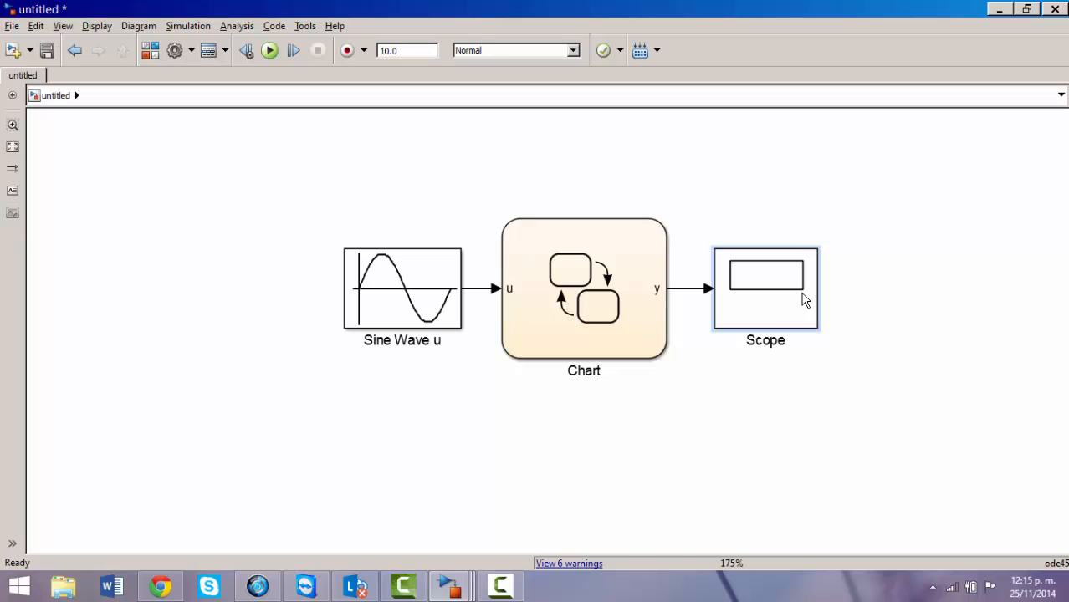
double_click(804, 301)
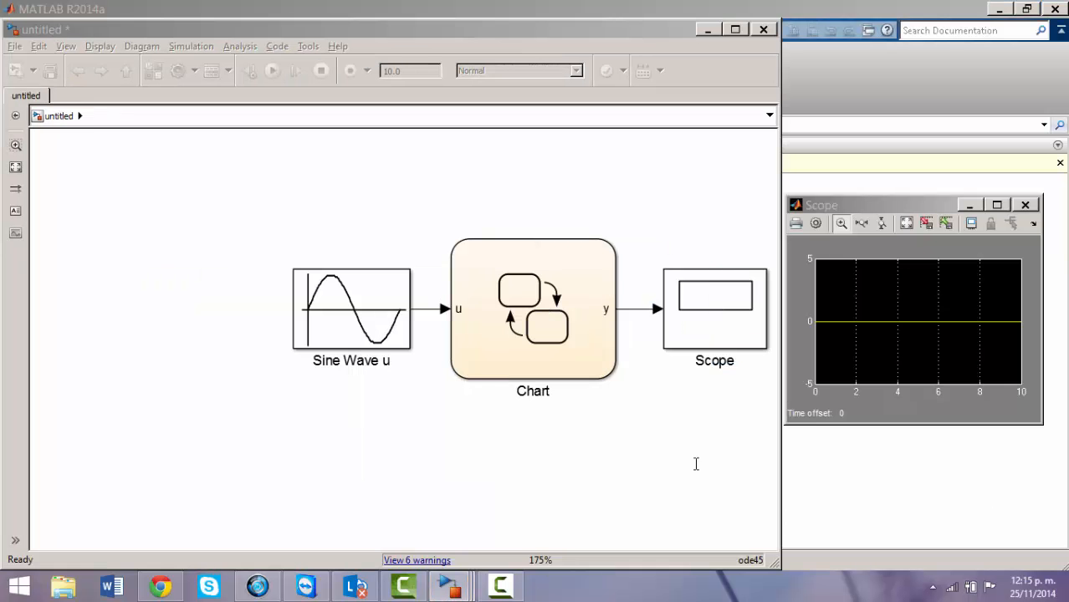
left_click(521, 303)
double_click(521, 304)
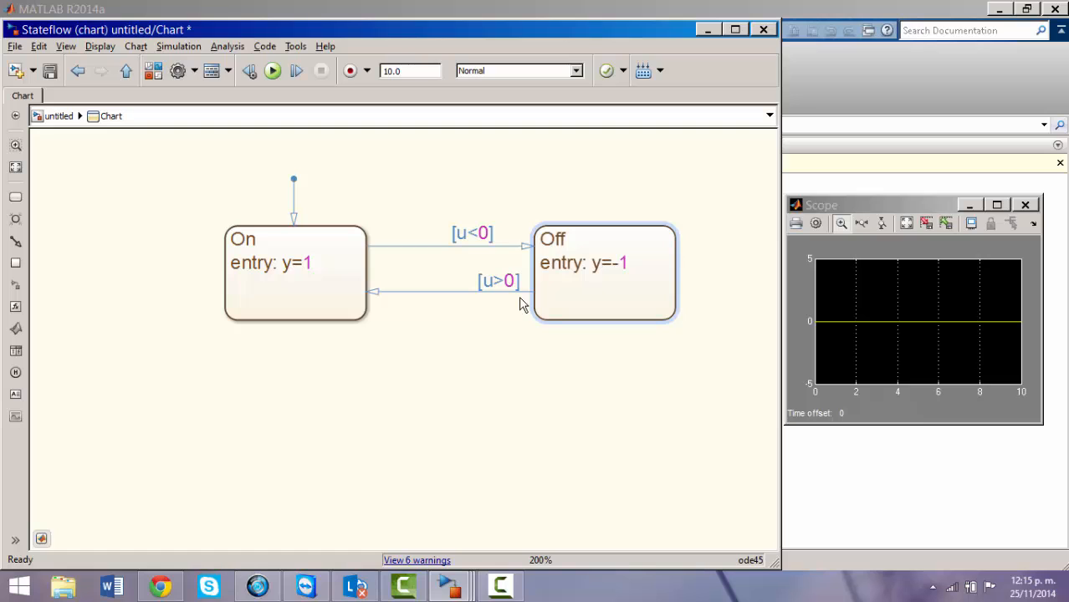
left_click(273, 72)
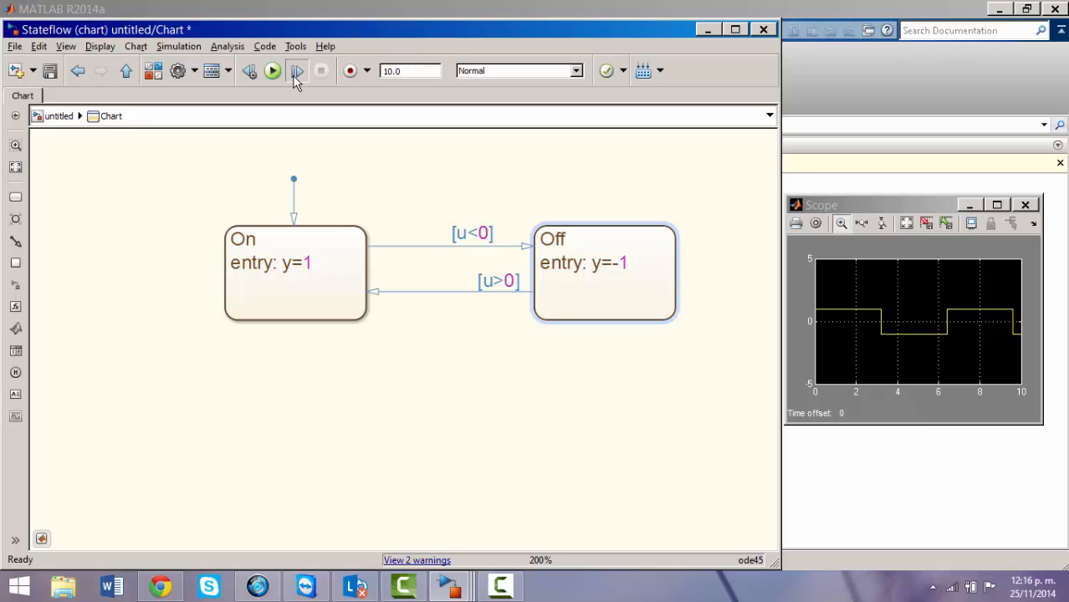
Step forward through the simulation to examine the active state and the Scope signal at each time step.
left_click(281, 74)
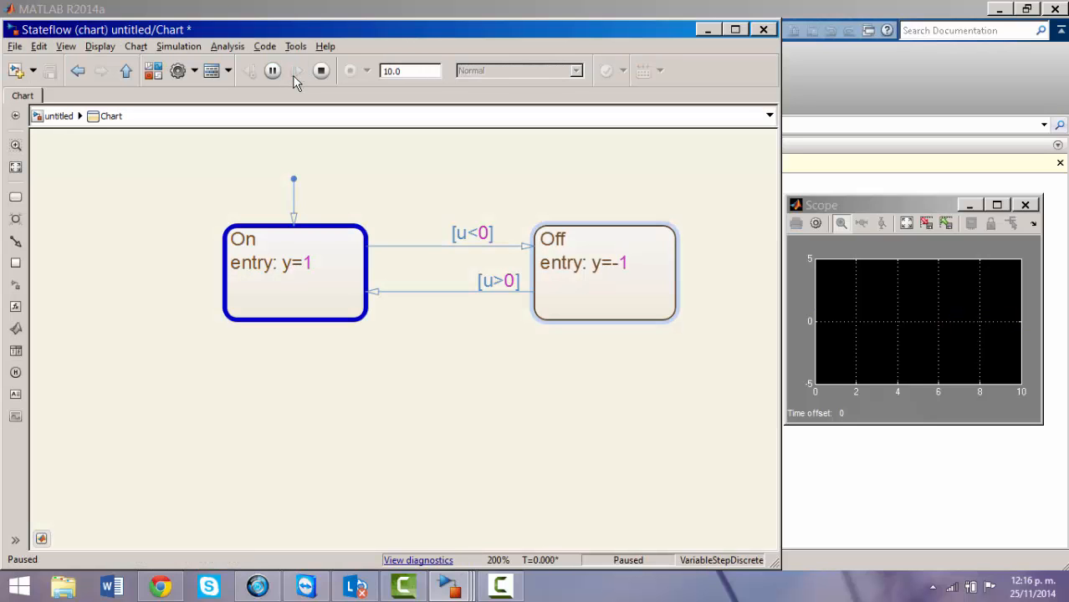
left_click(297, 72)
left_click(297, 72)
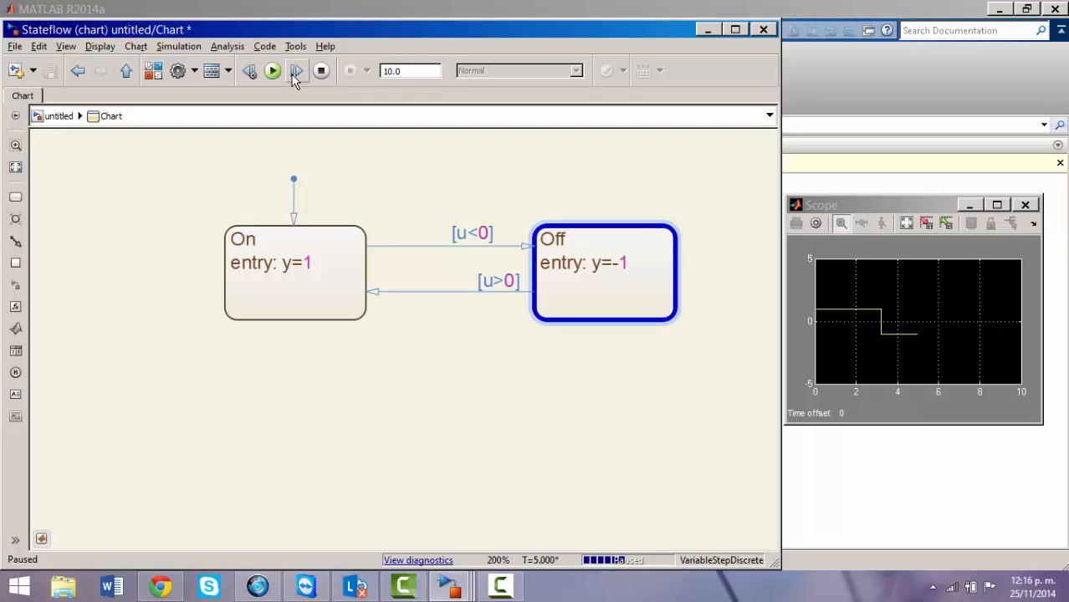
left_click(296, 73)
left_click(296, 73)
left_click(296, 73)
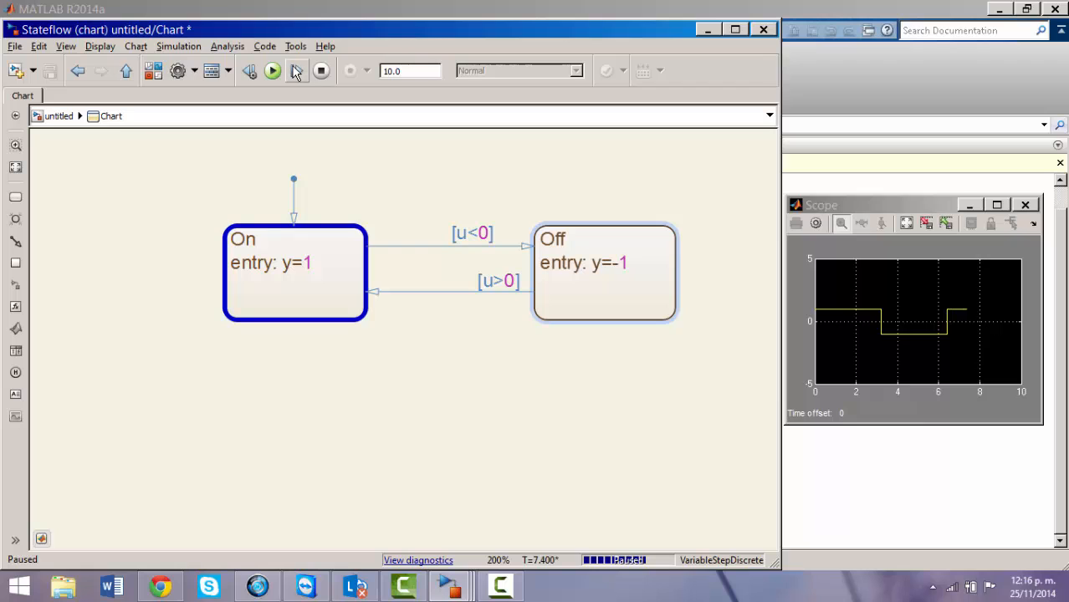
left_click(296, 72)
left_click(296, 73)
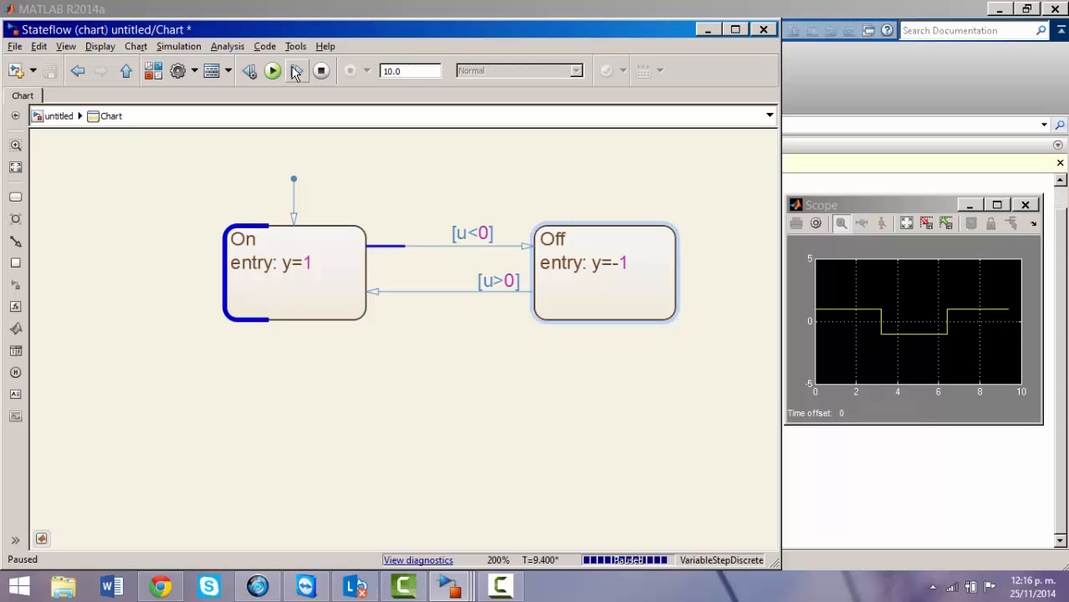
left_click(296, 72)
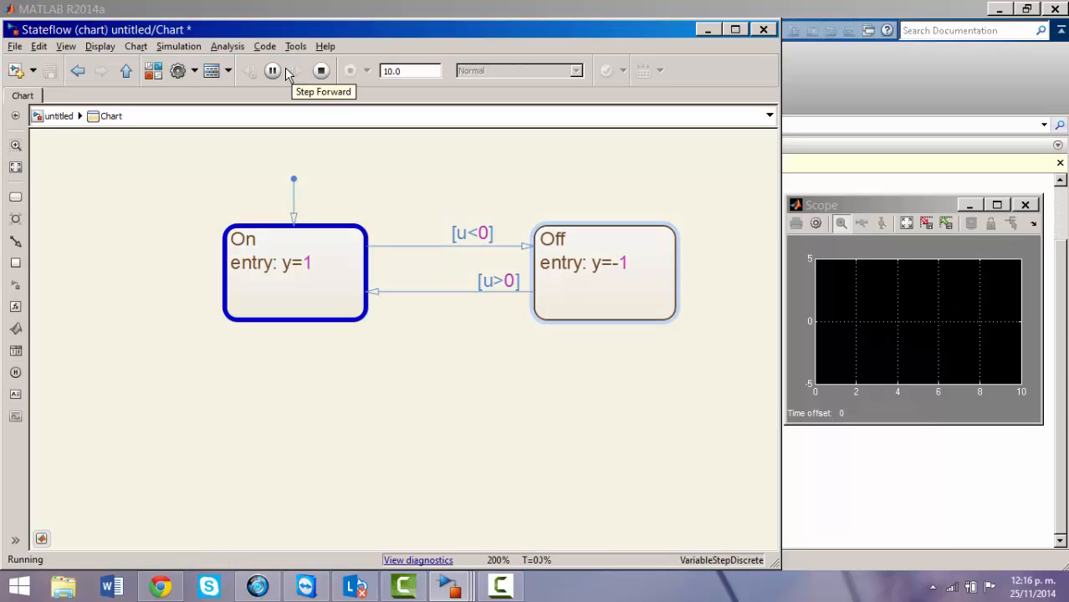